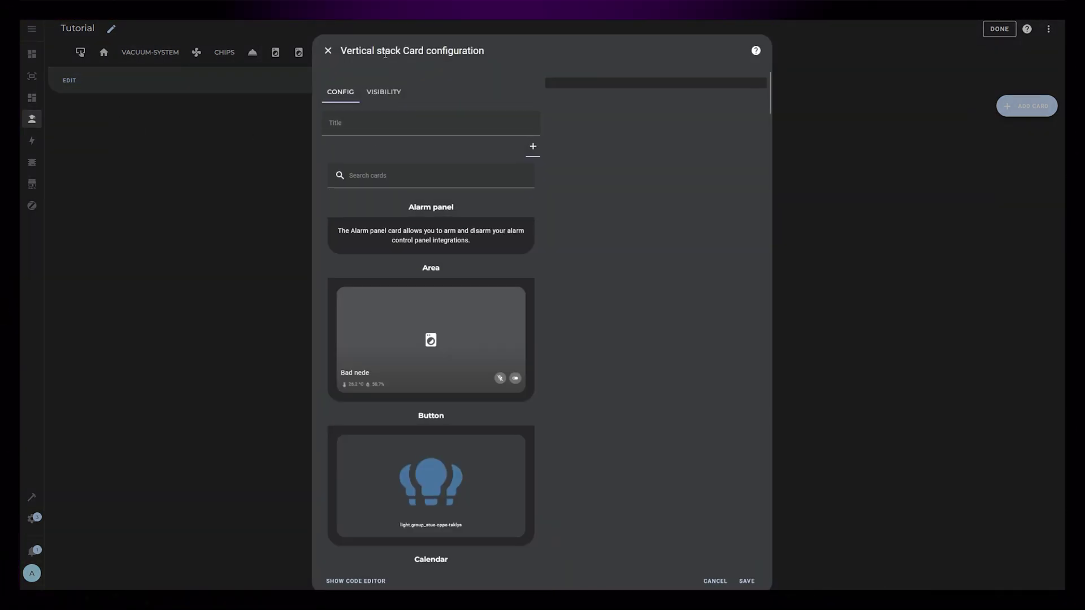
# - Add a manual card to the vertical stack and set its type to custom:paper-buttons-row
pyautogui.click(386, 55)
pyautogui.click(213, 171)
pyautogui.write('paper')
pyautogui.click(258, 238)
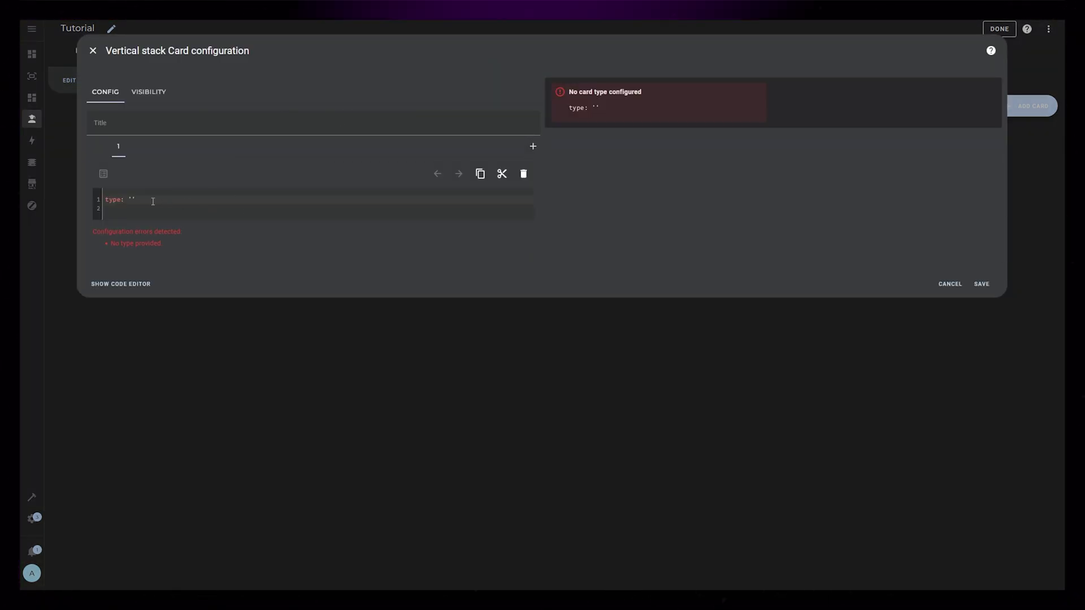
pyautogui.moveTo(137, 200); pyautogui.dragTo(129, 200)
pyautogui.write('custom:paper-buttons-row')
pyautogui.press('Return')
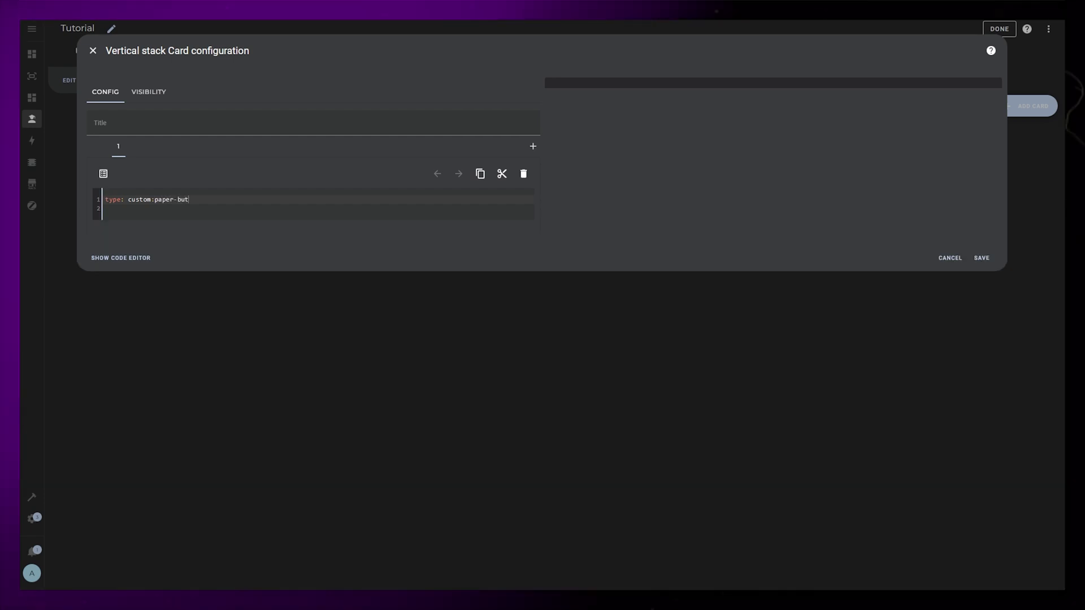
# - Add a top-level styles section to the card with gap: 8px
pyautogui.write('styles:')
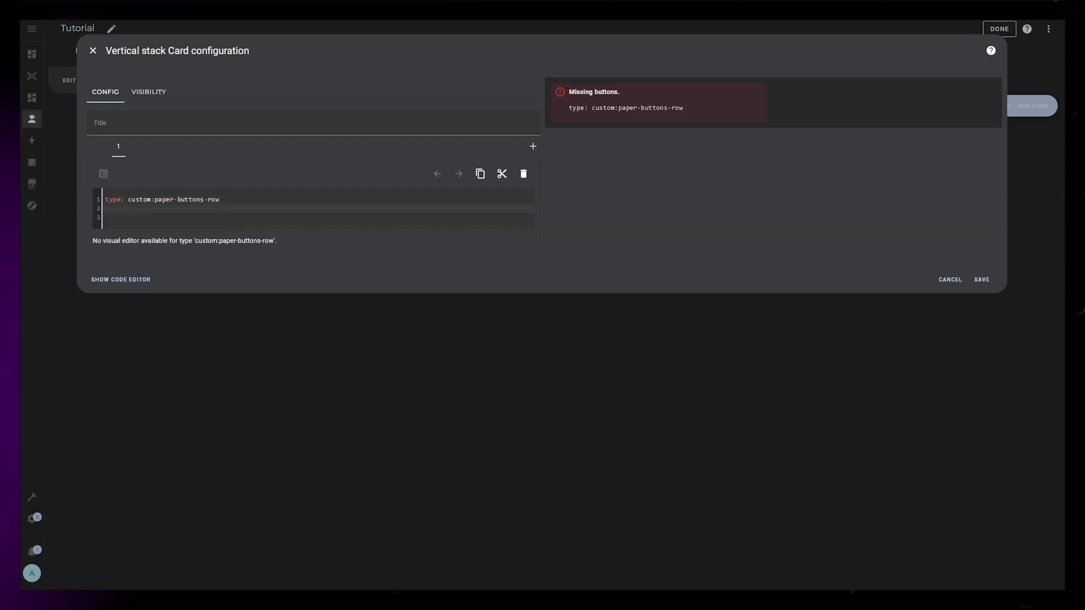
pyautogui.press('Return')
pyautogui.write('gap: 8px')
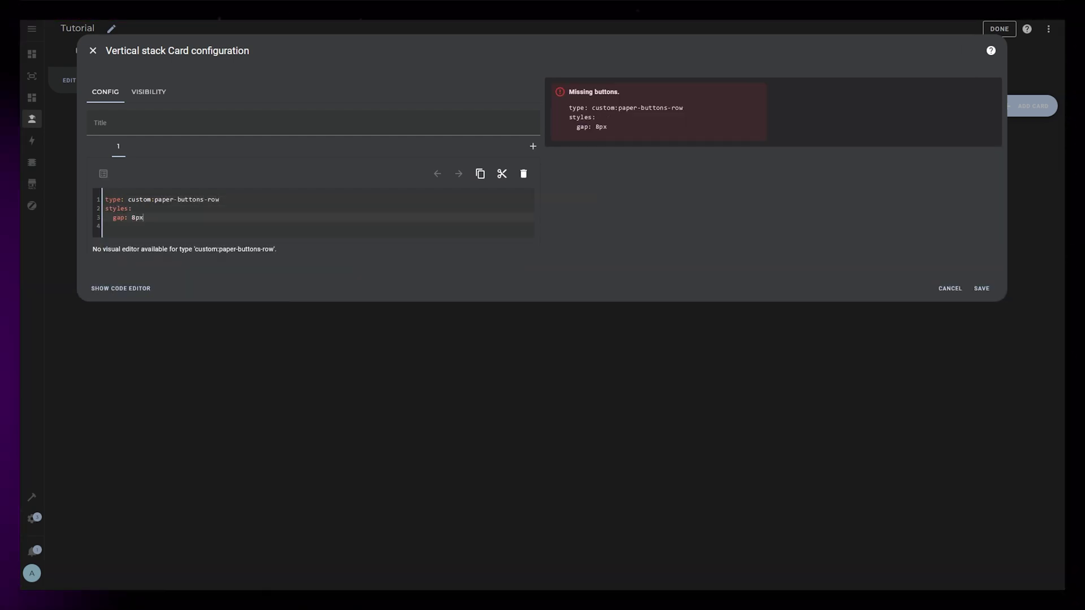
pyautogui.press('Return')
# - Start the buttons list with a first button that uses layout: icon|name
pyautogui.write('buy')
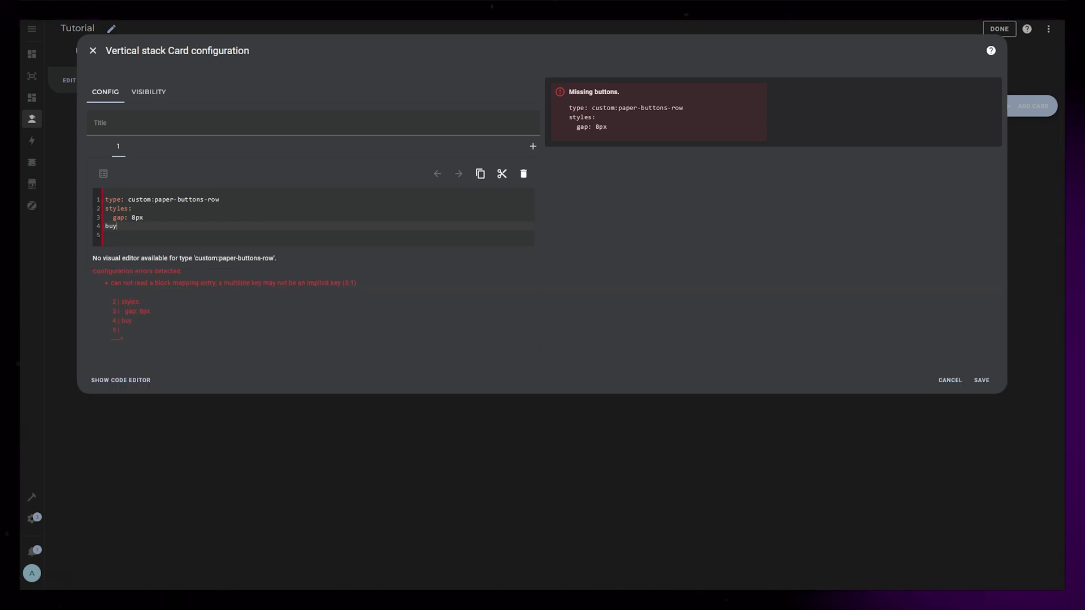
pyautogui.write('tons:')
pyautogui.press('Return')
pyautogui.write('- ')
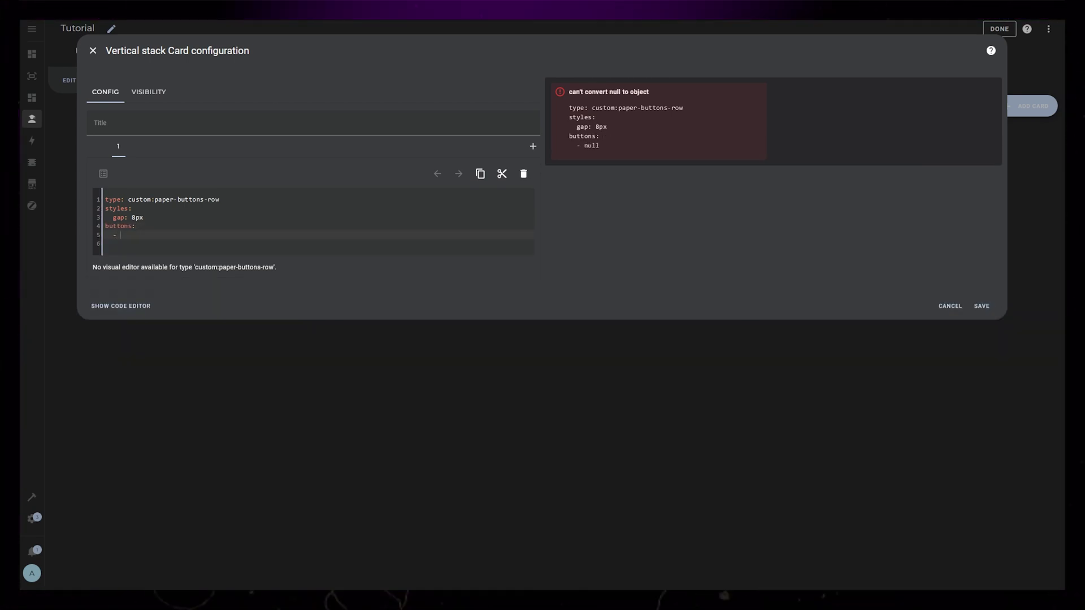
pyautogui.write('layout: icon|name')
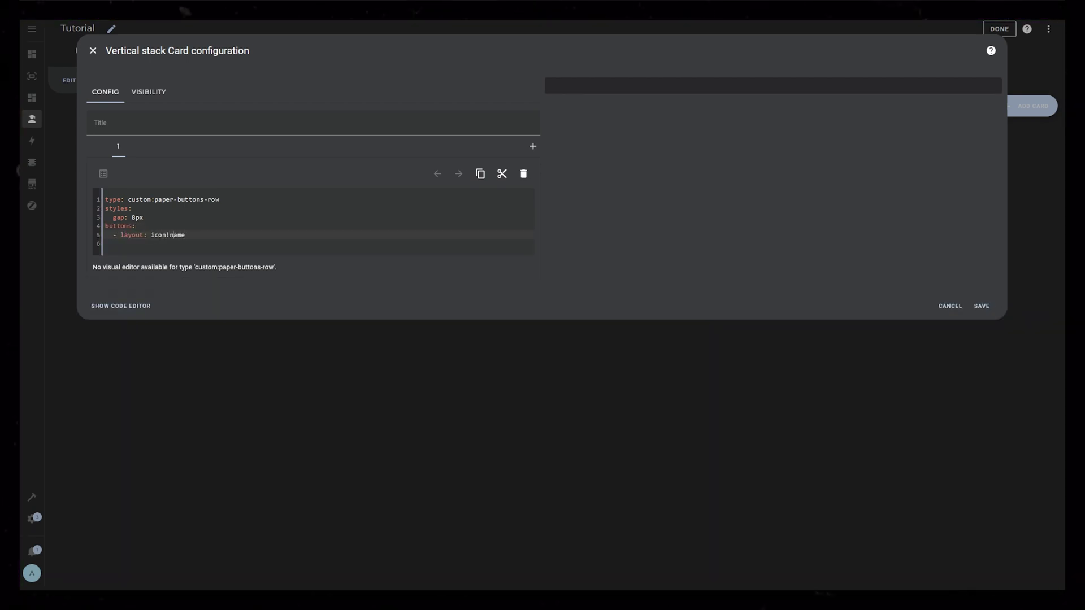
pyautogui.press('Return')
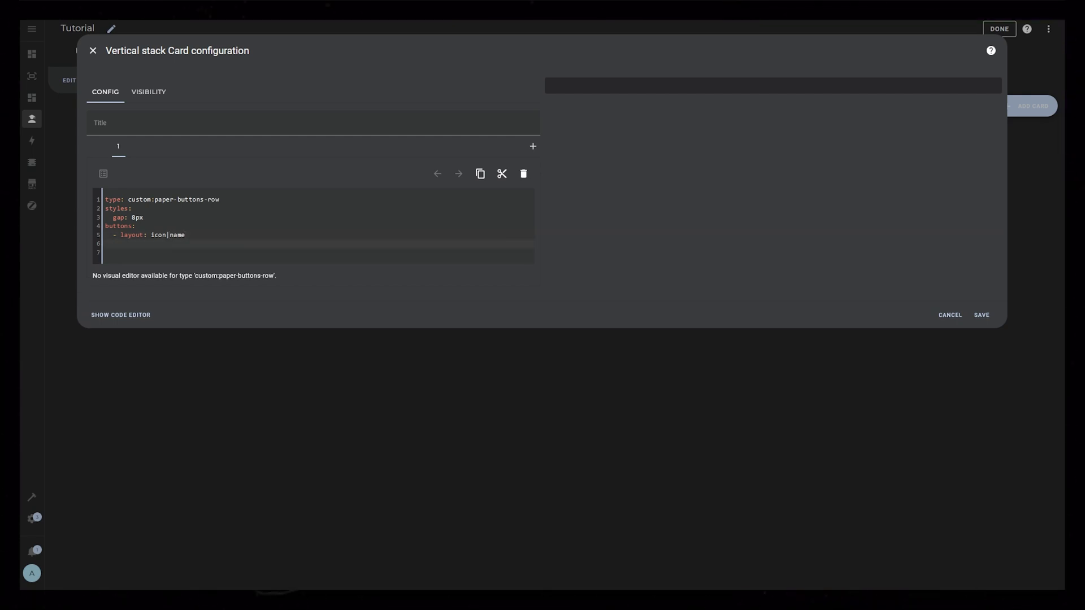
# - Give the first button the name Door, the icon mdi:door and the entity lock.inngangsdor
pyautogui.write('name: Door')
pyautogui.press('Return')
pyautogui.write('icon: mdi:door')
pyautogui.press('Return')
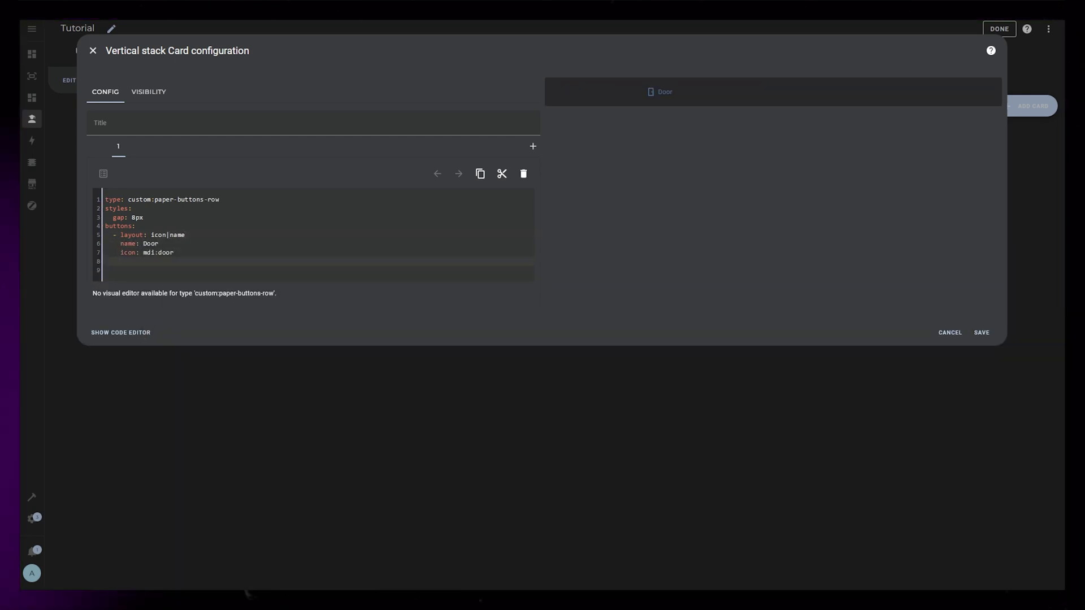
pyautogui.write('entity: lock.inngangsdor')
pyautogui.press('Return')
pyautogui.press('Return')
# - Add a styles section to the Door button with empty name, button and icon keys
pyautogui.write('s')
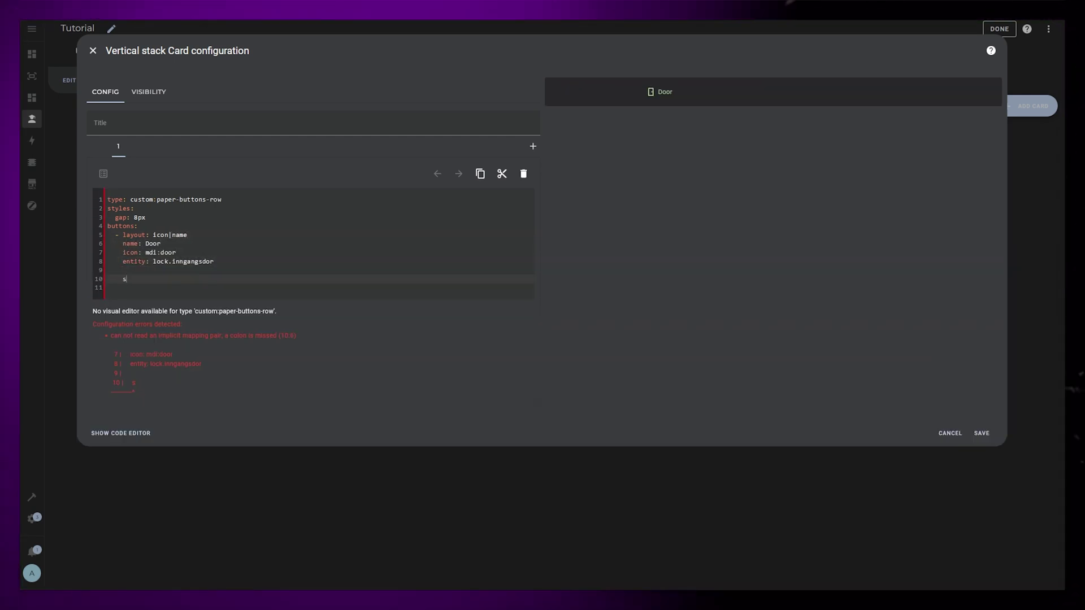
pyautogui.write('tyles:')
pyautogui.press('Return')
pyautogui.write('name:')
pyautogui.press('Return')
pyautogui.write('buyt')
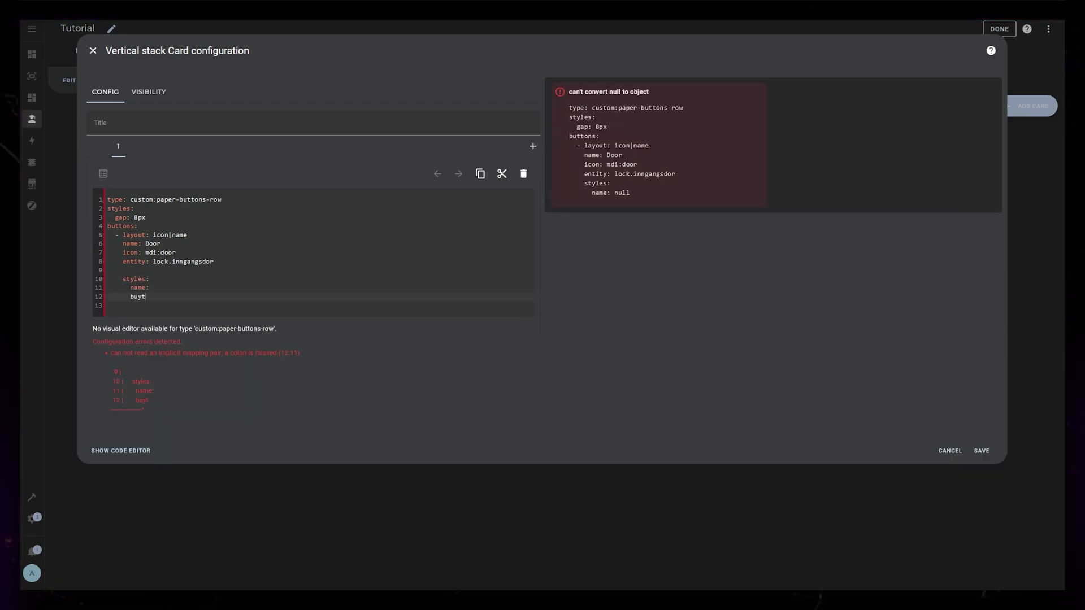
pyautogui.write('on:')
pyautogui.press('Return')
pyautogui.write('icon:')
# - Set color: white under the Door button's name styles, followed by a blank line
pyautogui.press('Up')
pyautogui.press('Up')
pyautogui.press('Return')
pyautogui.press('Tab')
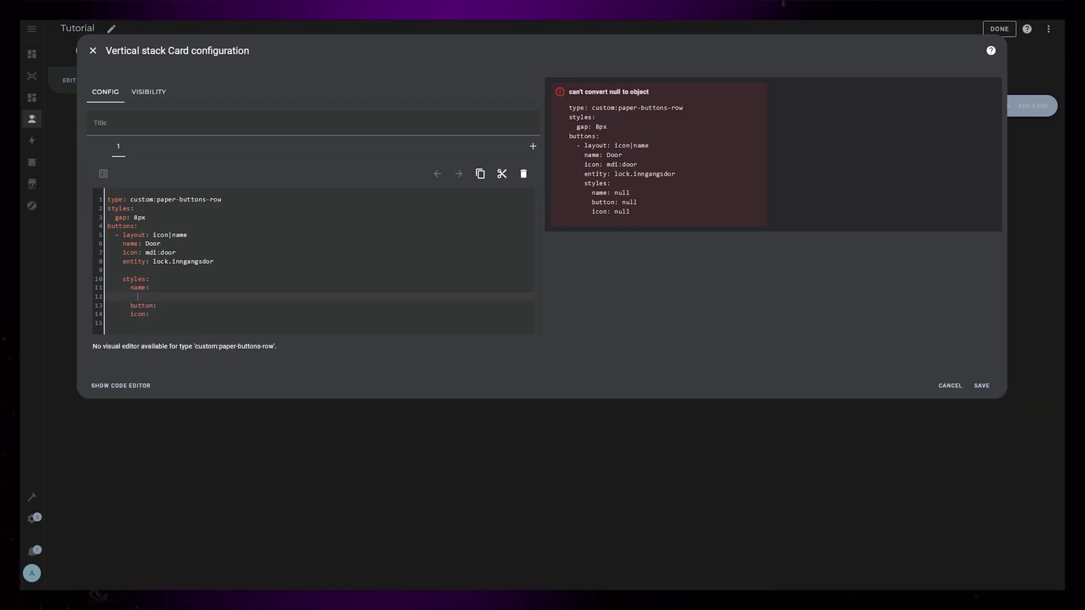
pyautogui.write('color: white')
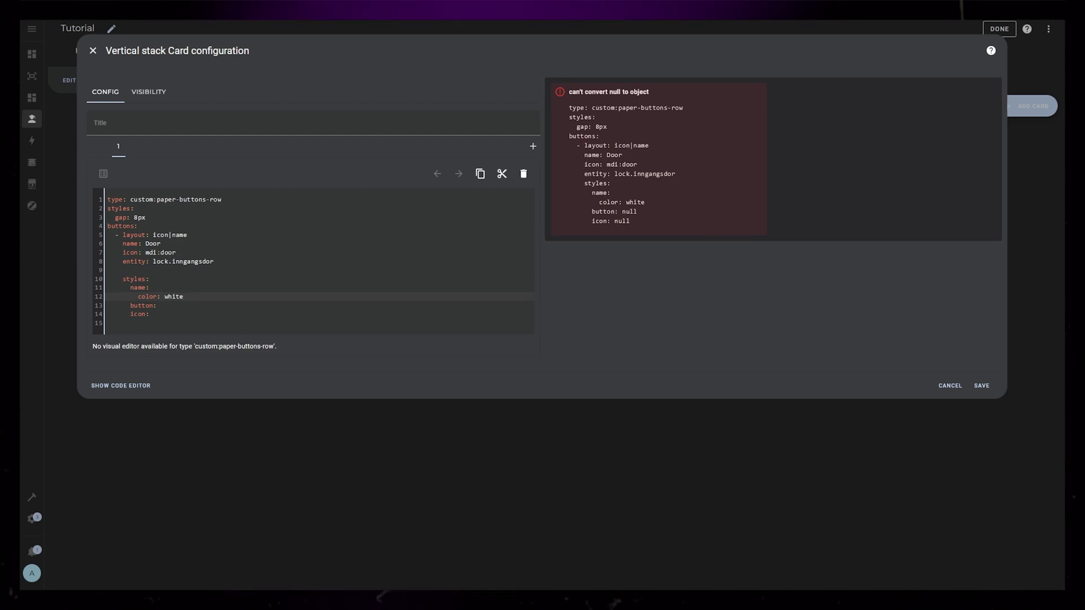
pyautogui.press('Return')
# - Set display: flex and background-color: white under the button styles, replacing the empty icon key
pyautogui.press('Down')
pyautogui.press('End')
pyautogui.press('Return')
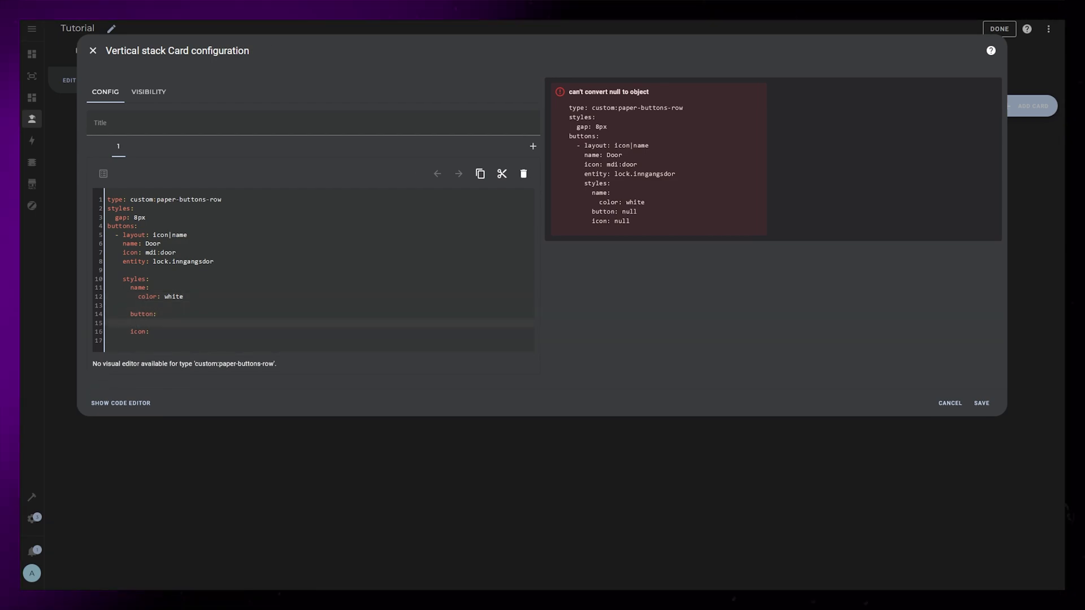
pyautogui.write('display: flex')
pyautogui.press('Down')
pyautogui.press('BackSpace')
pyautogui.press('BackSpace')
pyautogui.press('BackSpace')
pyautogui.press('BackSpace')
pyautogui.press('BackSpace')
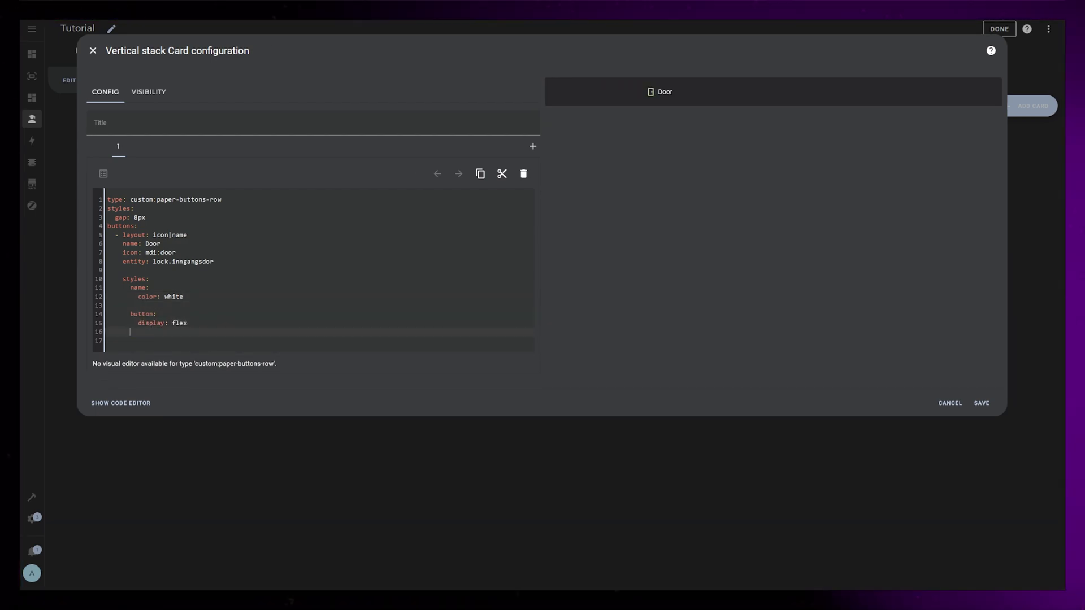
pyautogui.write('background-color: white')
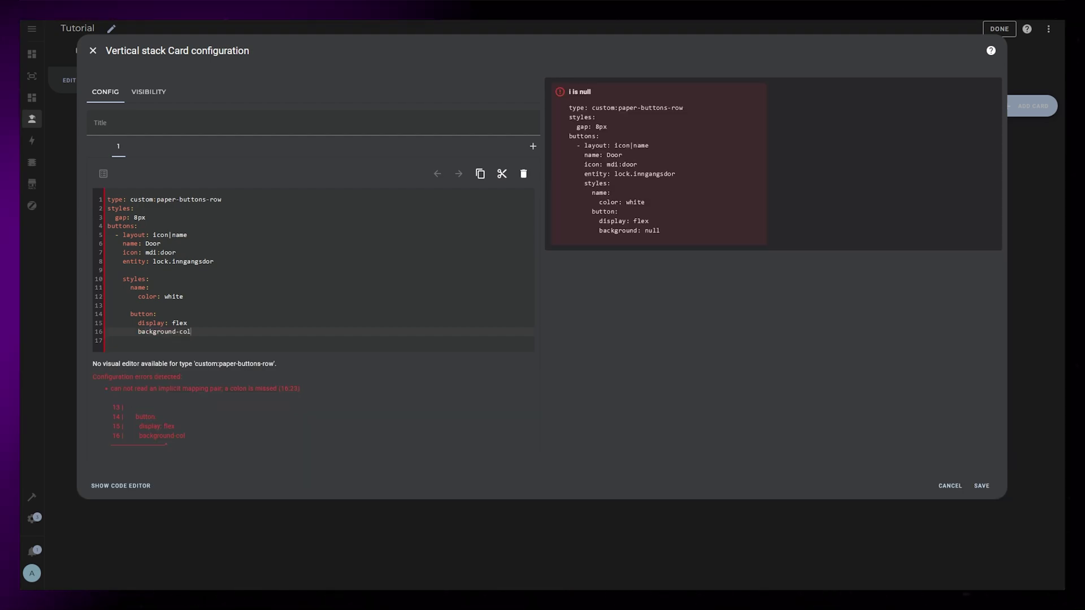
# - Change the color in the Door button's name styles to black
pyautogui.press('Up')
pyautogui.press('Up')
pyautogui.press('Up')
pyautogui.press('Up')
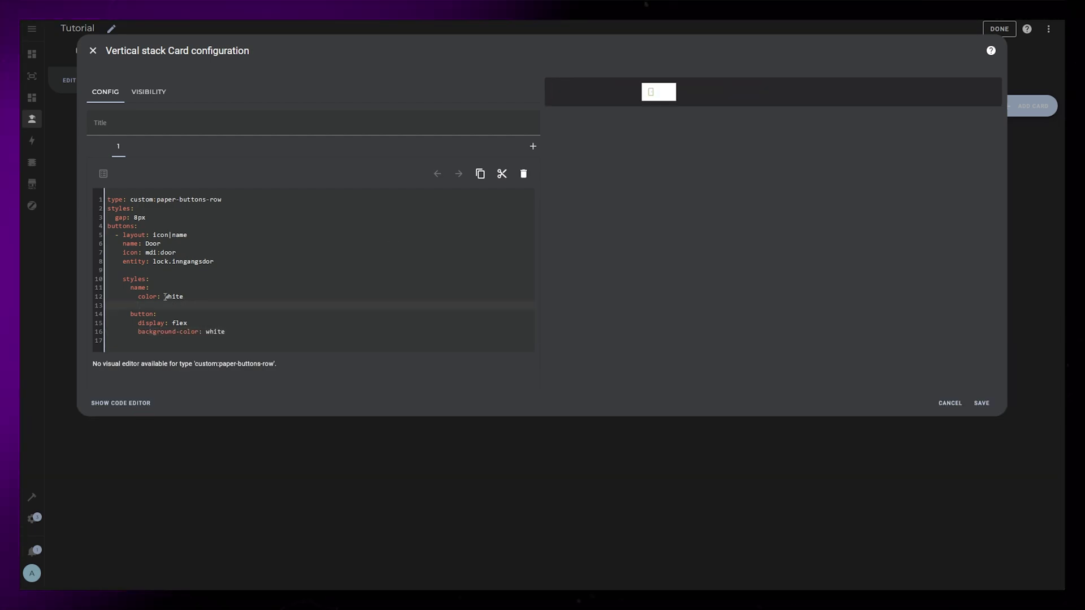
pyautogui.press('BackSpace')
pyautogui.press('BackSpace')
pyautogui.press('BackSpace')
pyautogui.press('BackSpace')
pyautogui.press('BackSpace')
pyautogui.write('black')
# - Extend the button styles with border-radius: 24px, color: black and height: 34px
pyautogui.press('Down')
pyautogui.press('Down')
pyautogui.press('Down')
pyautogui.press('Down')
pyautogui.press('Return')
pyautogui.write('border-radius: 24px         ')
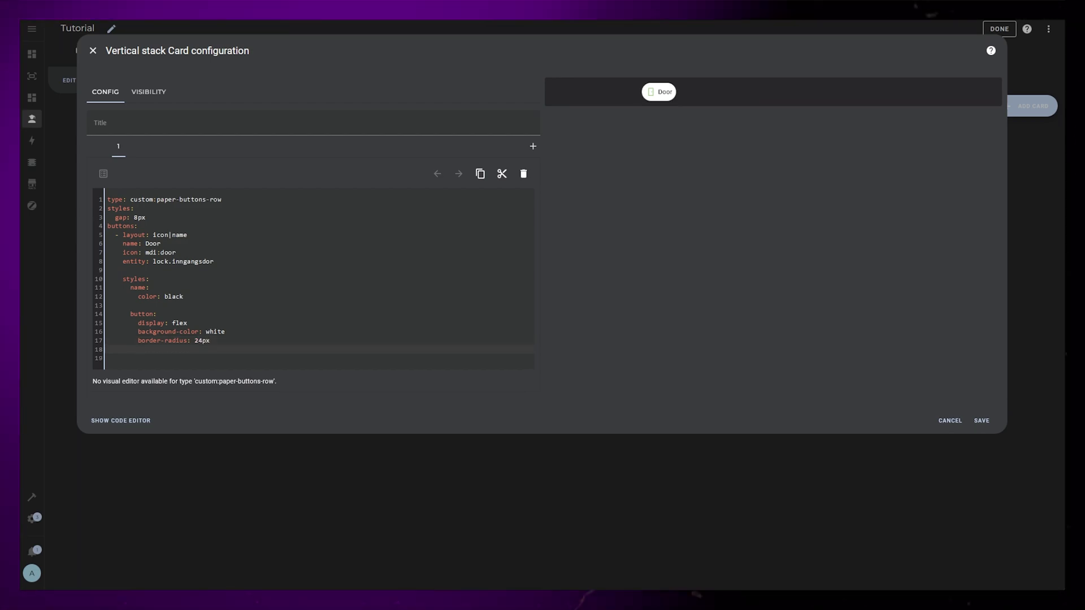
pyautogui.write('color: black')
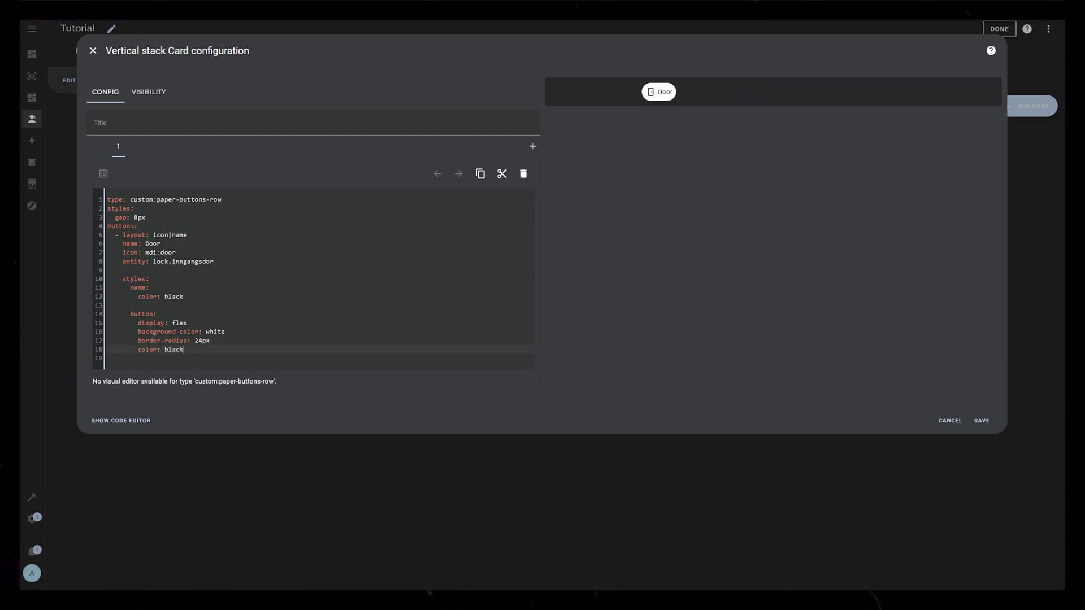
pyautogui.press('Return')
pyautogui.write('he')
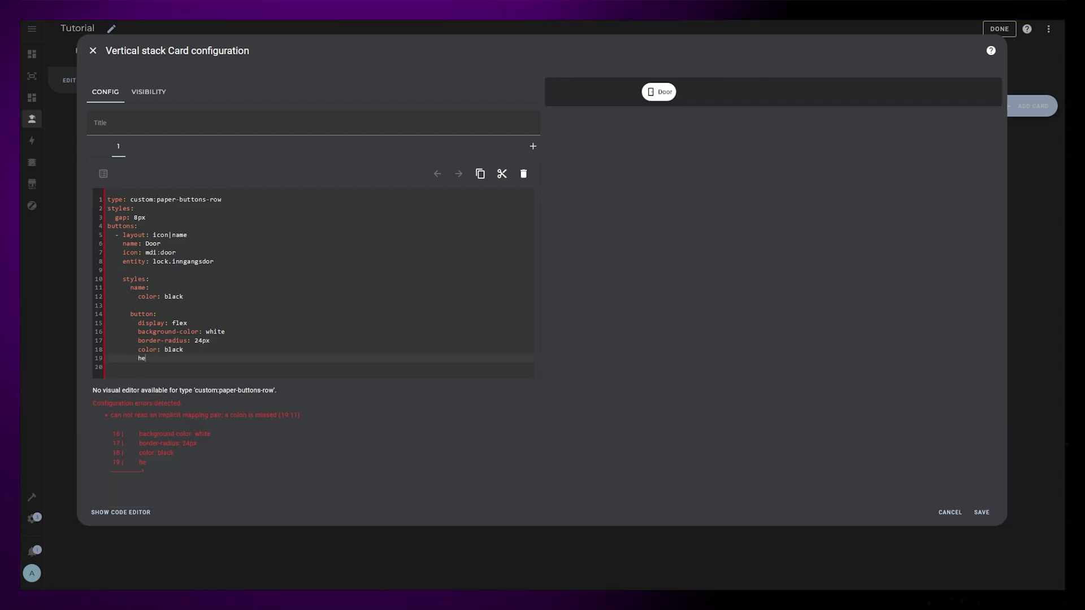
pyautogui.write('ight: 34px')
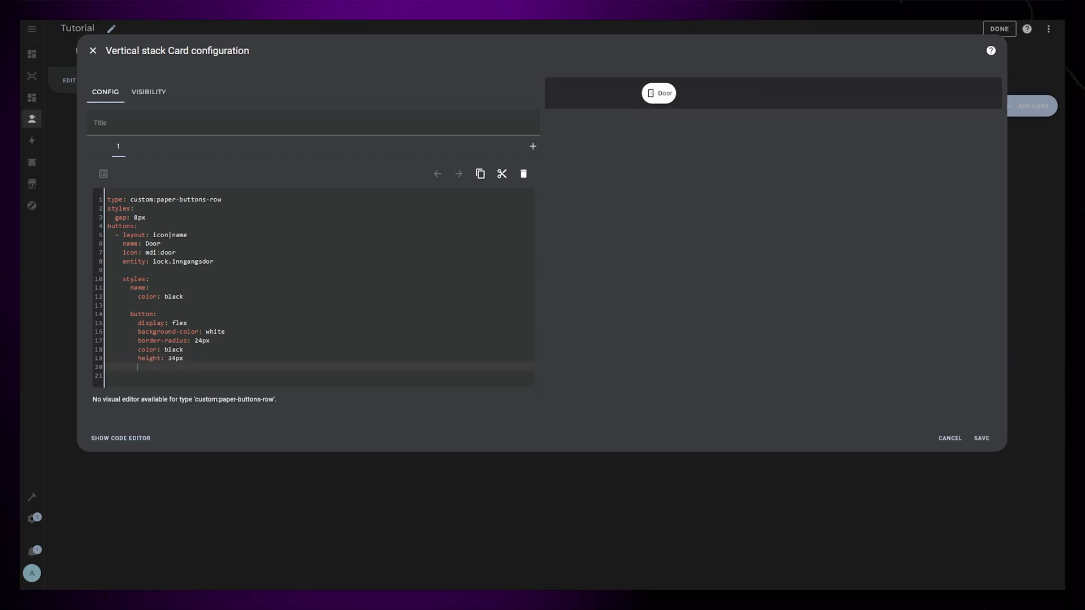
# - Add an icon section to the Door button's styles with '--mdc-icon-size': 26px
pyautogui.press('BackSpace')
pyautogui.write('icon:')
pyautogui.press('Return')
pyautogui.write("''--mdc-icon-size'")
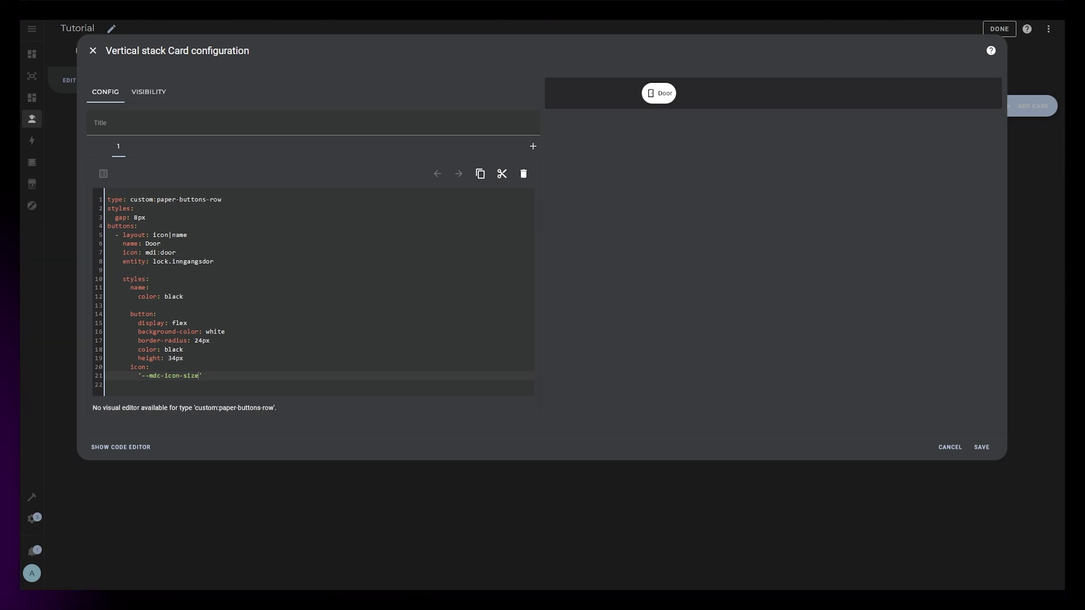
pyautogui.write(': 20px')
# - Add color: black, width: 36px and height: 36px to the icon styles
pyautogui.press('Return')
pyautogui.write('color: black')
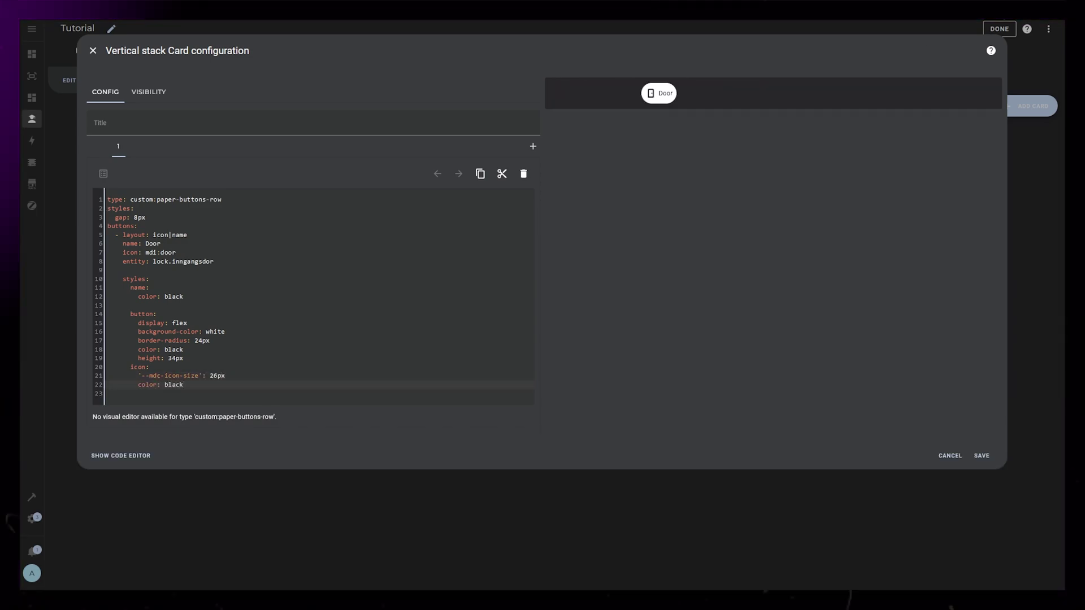
pyautogui.press('Return')
pyautogui.write('width: 36px')
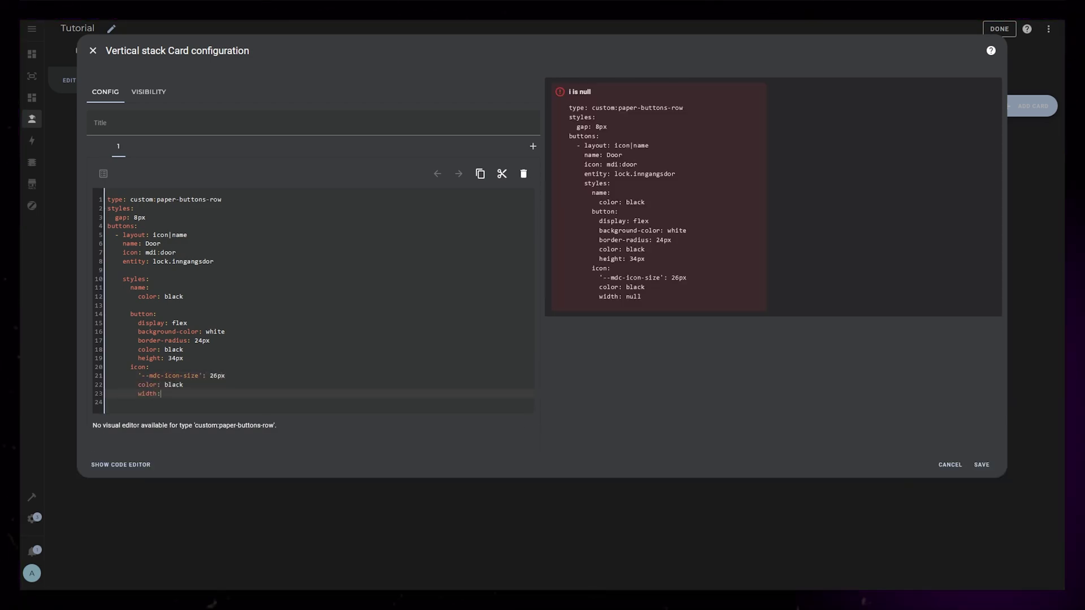
pyautogui.press('Return')
pyautogui.write('height: 36px')
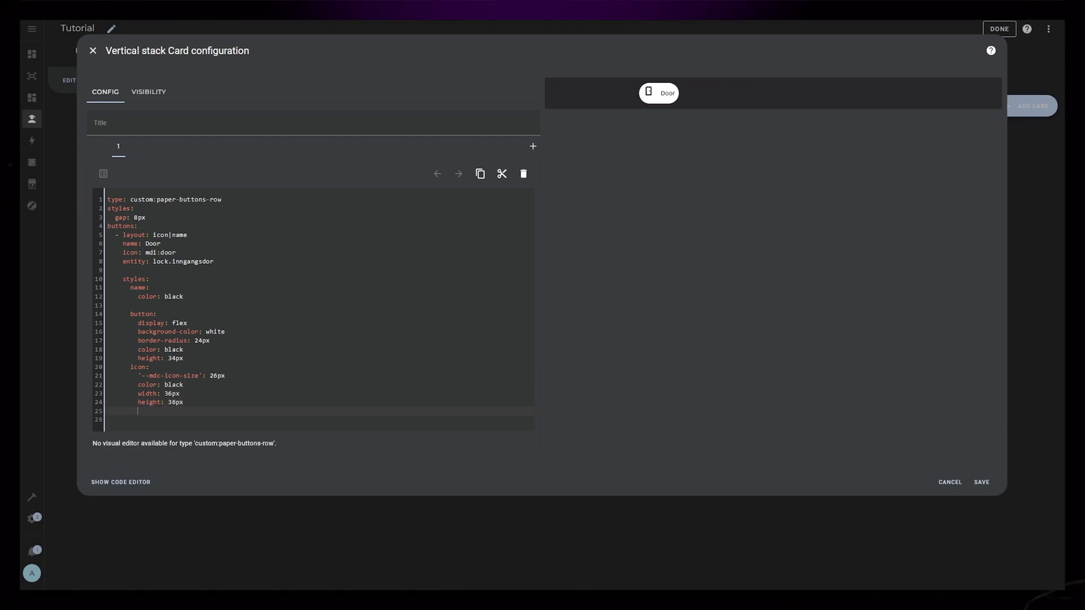
# - Center the icon within its area using display: flex, justify-content: center and align-items: center
pyautogui.press('Return')
pyautogui.write('display: flex')
pyautogui.press('Return')
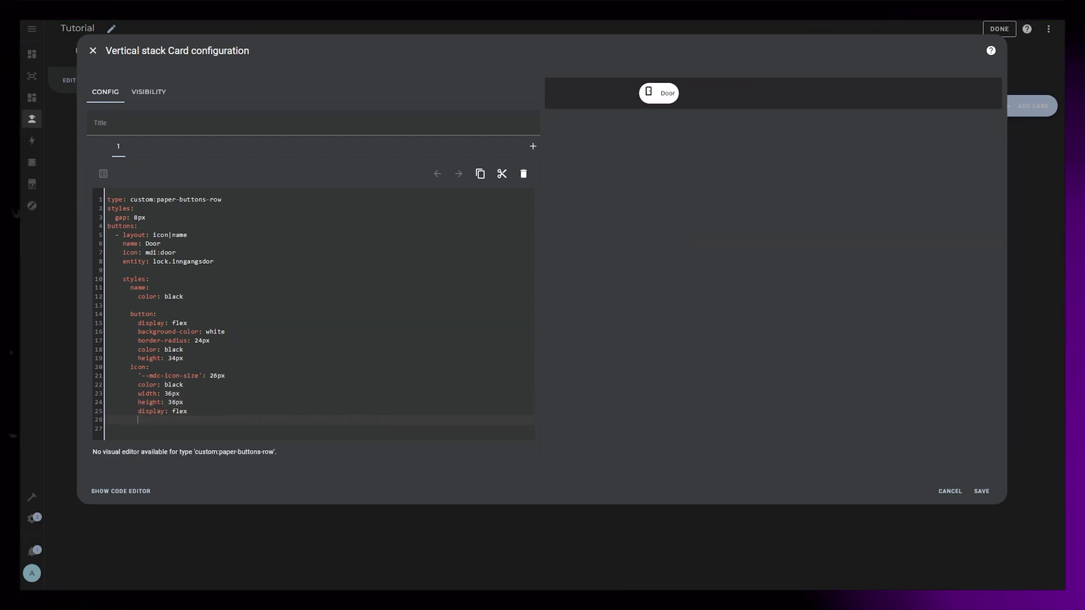
pyautogui.write('justify-content: center')
pyautogui.press('Return')
pyautogui.write('align-items: center')
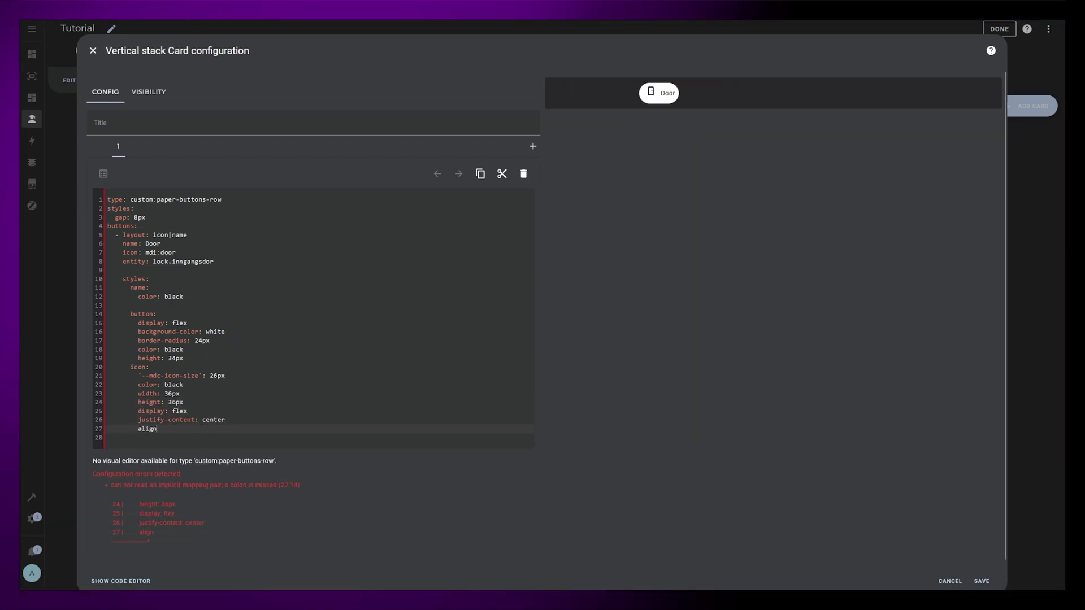
# - Give the icon a round black backdrop with background: black and border-radius: 50%
pyautogui.press('Return')
pyautogui.write('background: black')
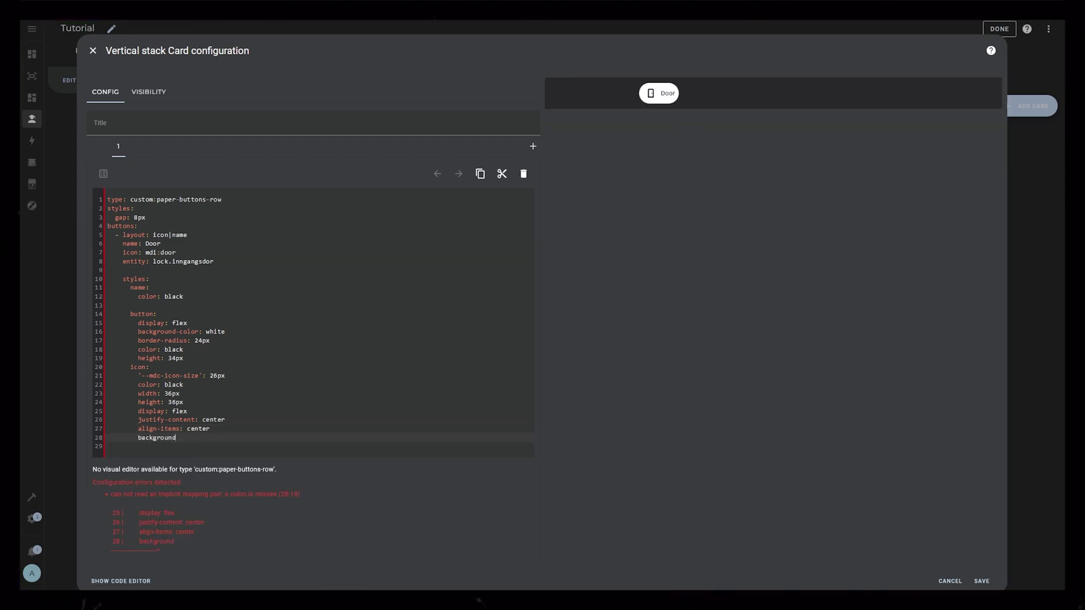
pyautogui.press('Return')
pyautogui.write('border-radius: 50%')
pyautogui.press('Up')
pyautogui.press('Up')
pyautogui.press('Up')
pyautogui.press('Up')
pyautogui.press('Up')
pyautogui.press('Up')
pyautogui.press('Up')
pyautogui.press('Up')
pyautogui.press('Up')
pyautogui.press('Up')
pyautogui.press('Up')
pyautogui.press('BackSpace')
pyautogui.press('BackSpace')
pyautogui.press('BackSpace')
pyautogui.press('BackSpace')
pyautogui.press('BackSpace')
pyautogui.write('white')
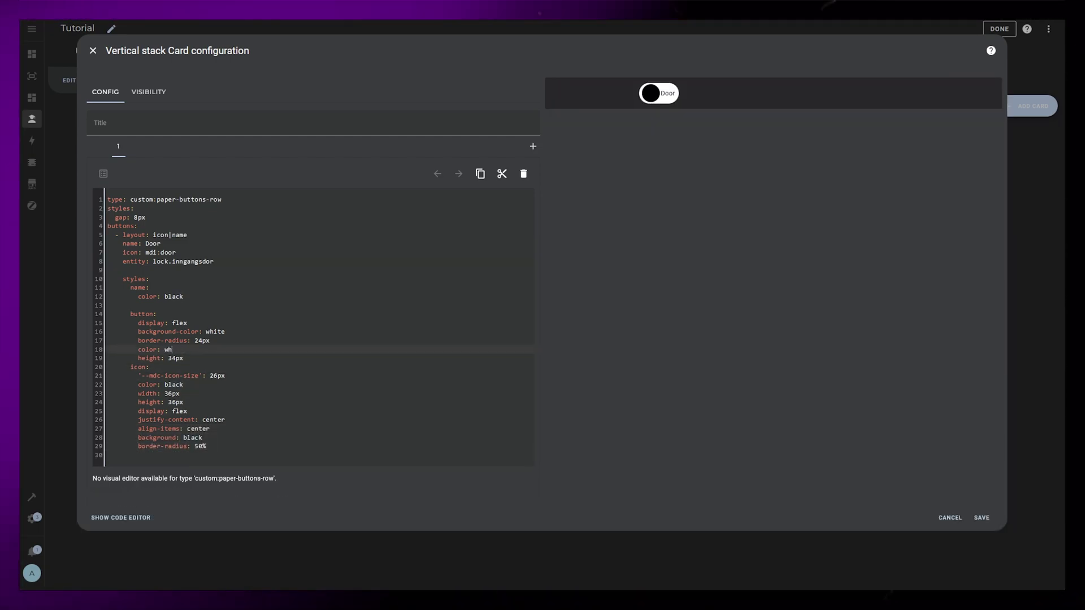
# - Change the color in the icon styles to white and add margin-left: -2px after its border radius
pyautogui.doubleClick(180, 385)
pyautogui.write('white')
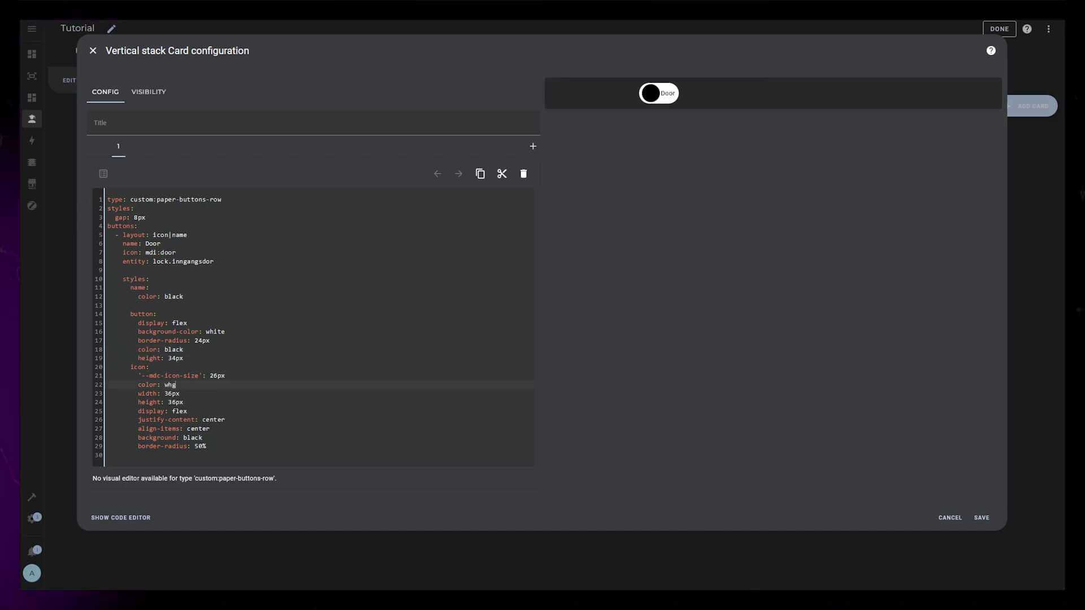
pyautogui.click(183, 411)
pyautogui.press('Down')
pyautogui.press('Down')
pyautogui.press('Down')
pyautogui.press('Down')
pyautogui.press('Down')
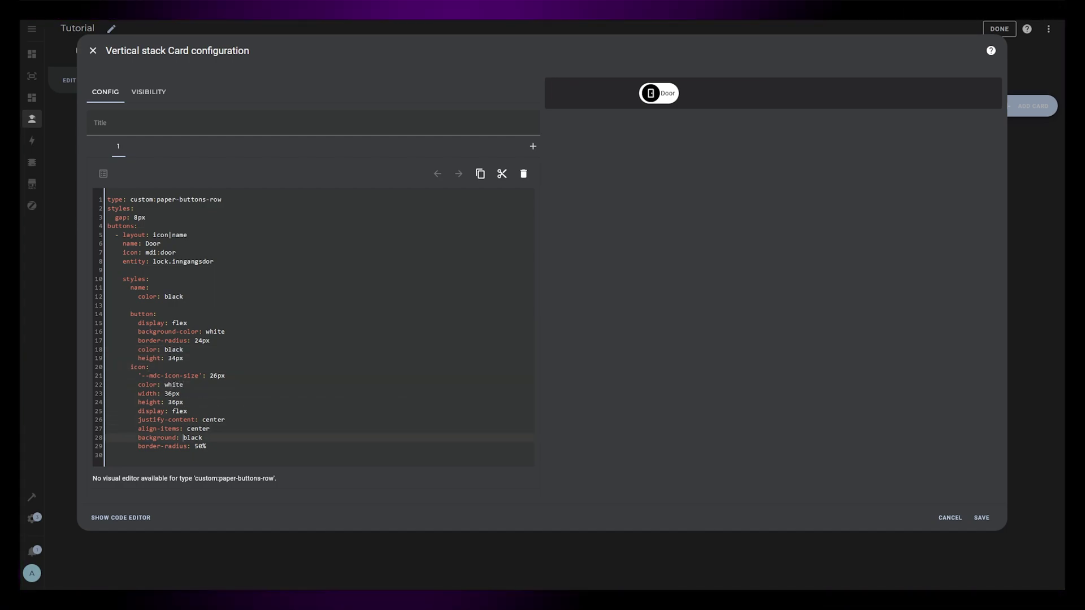
pyautogui.write('margin-left: -2px')
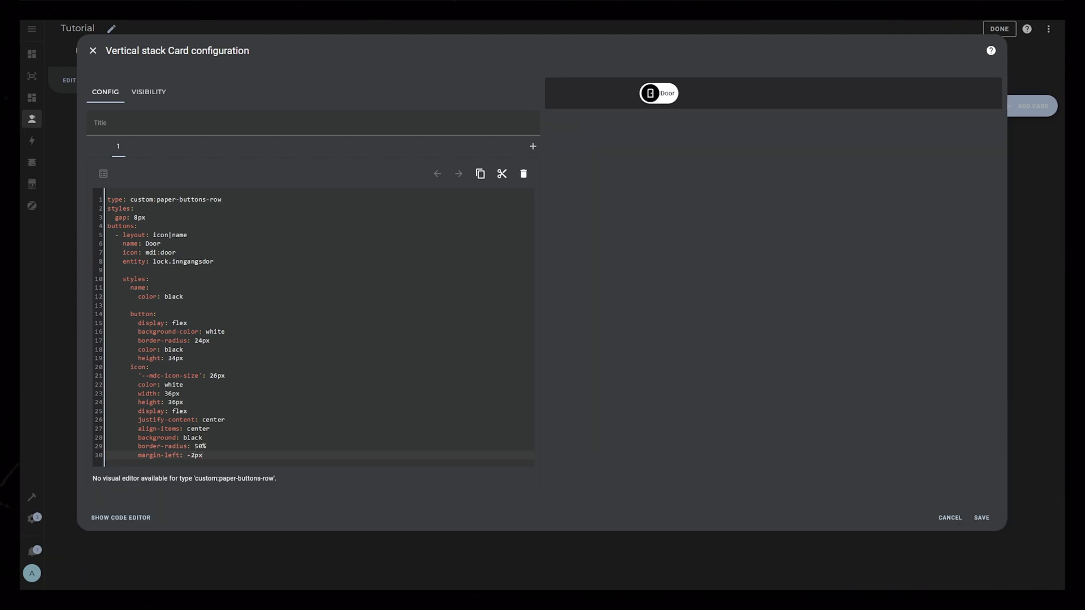
# - Add padding: 0 10px to the Door button's name styles
pyautogui.click(160, 301)
pyautogui.write('padding: 0 ')
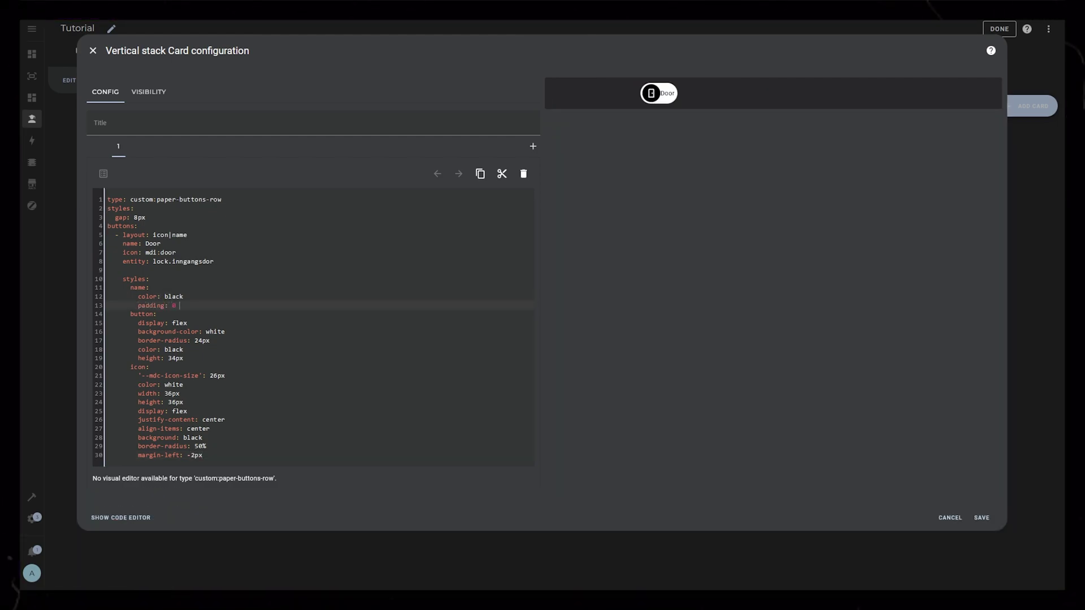
pyautogui.write('10px')
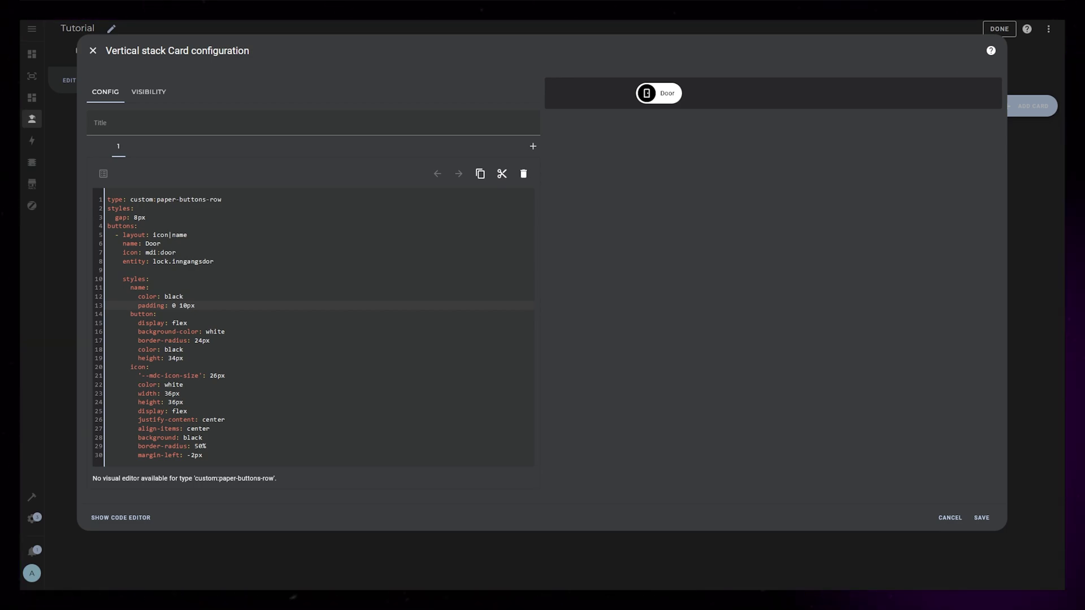
# - Set the Door button's entity to input_boolean.tutorial_chipcards and add a tap_action with action: toggle
pyautogui.moveTo(213, 263); pyautogui.dragTo(152, 263)
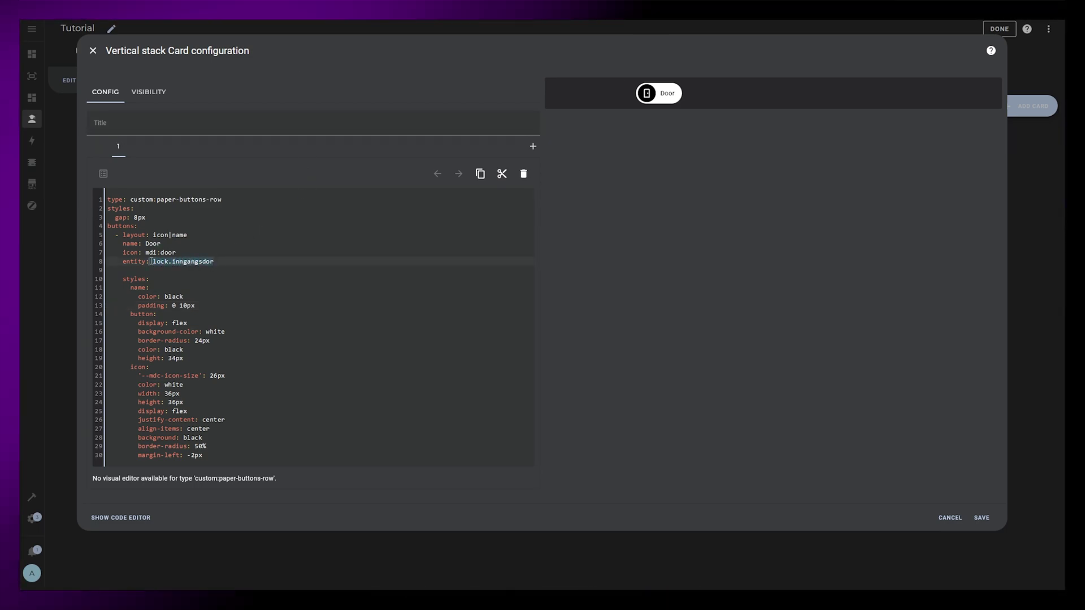
pyautogui.write('input_boolean.tutorial_chipcards')
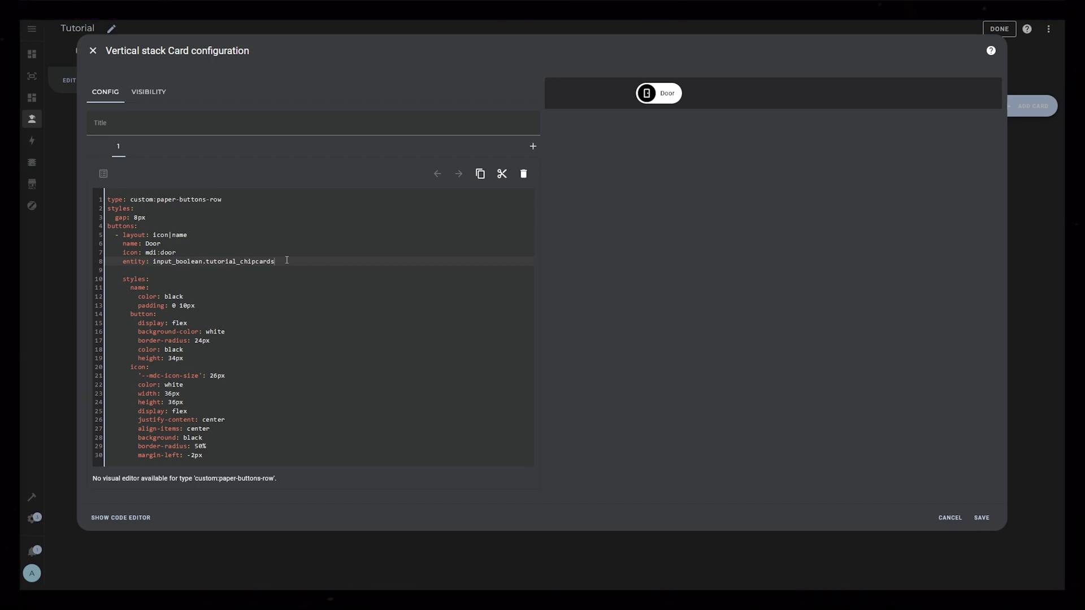
pyautogui.press('Return')
pyautogui.write('tap')
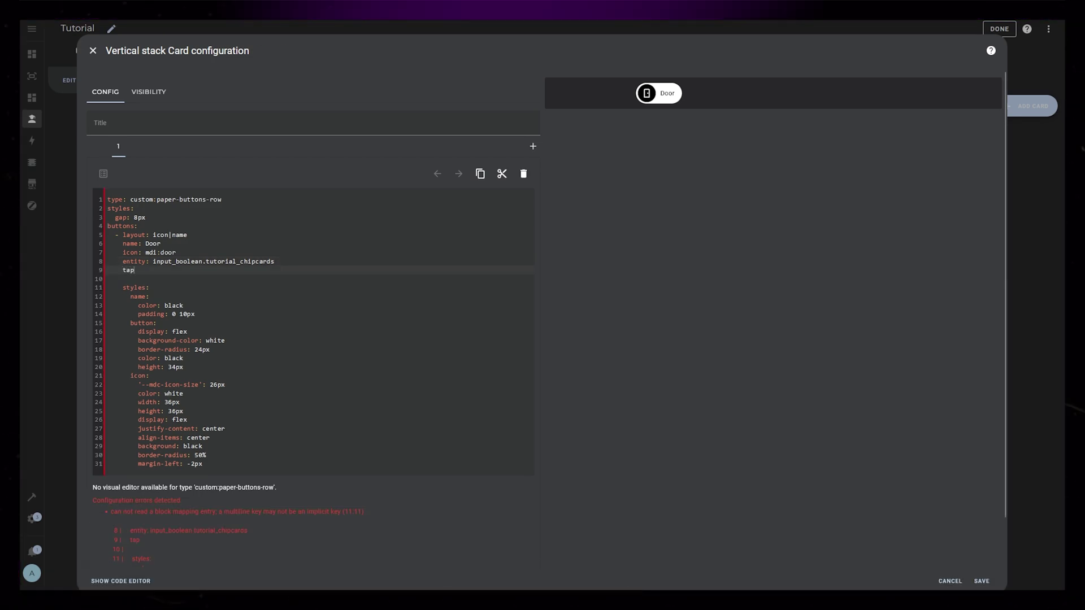
pyautogui.write('_action:')
pyautogui.press('Return')
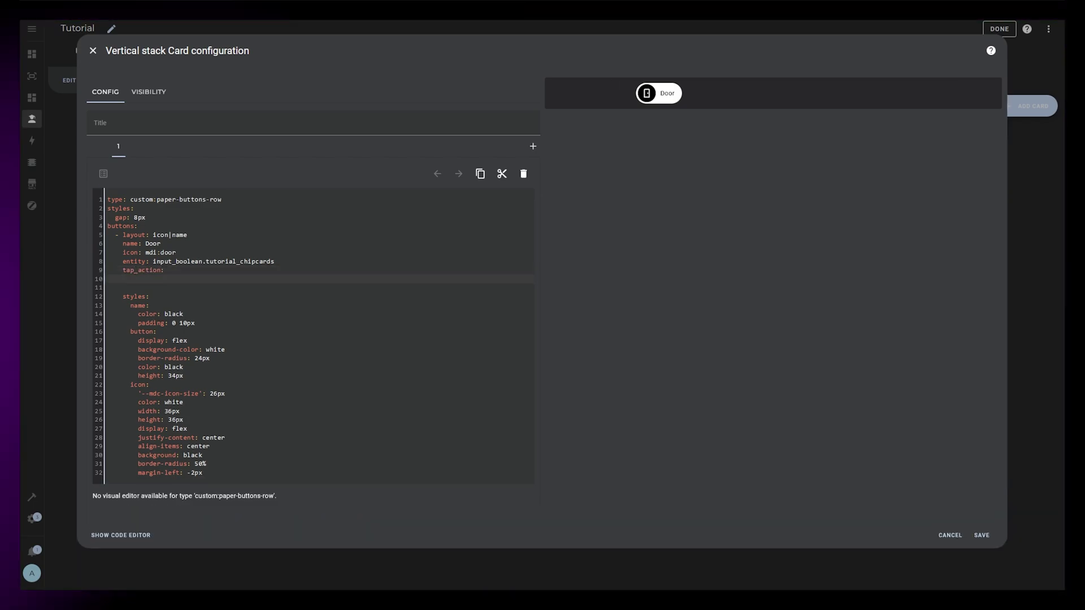
pyautogui.write('action: togg')
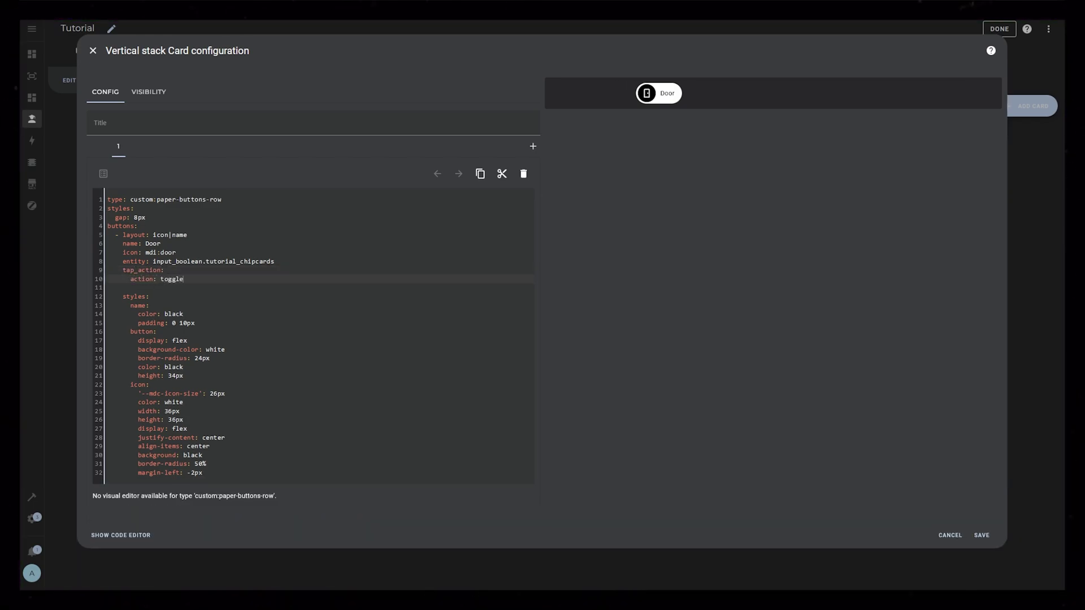
pyautogui.write('le')
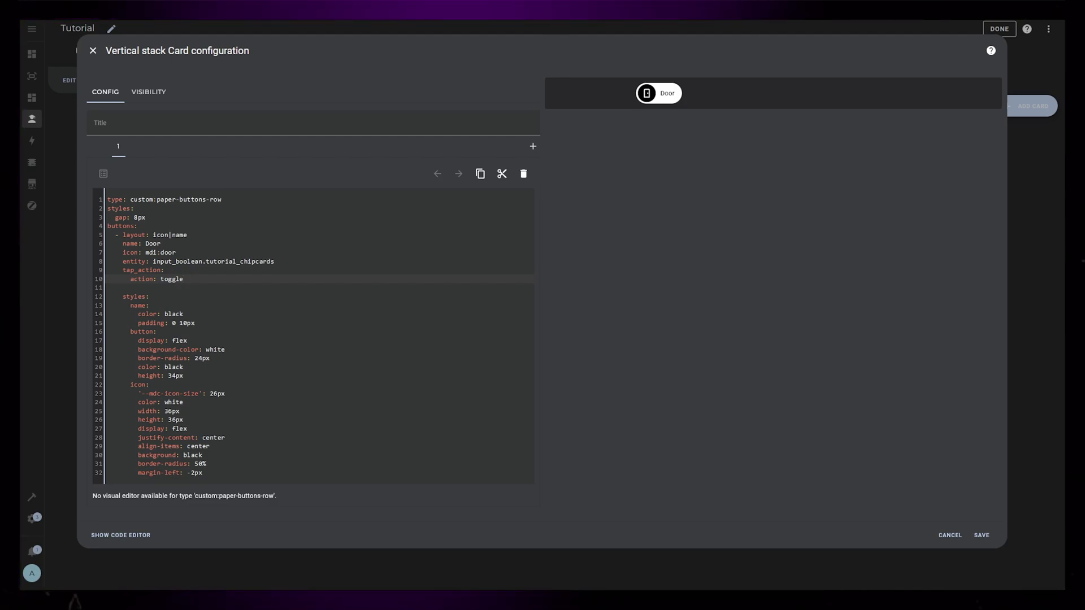
# - Add a state_styles section containing an on state below the Door button's tap action
pyautogui.press('Return')
pyautogui.press('BackSpace')
pyautogui.write('state_styles')
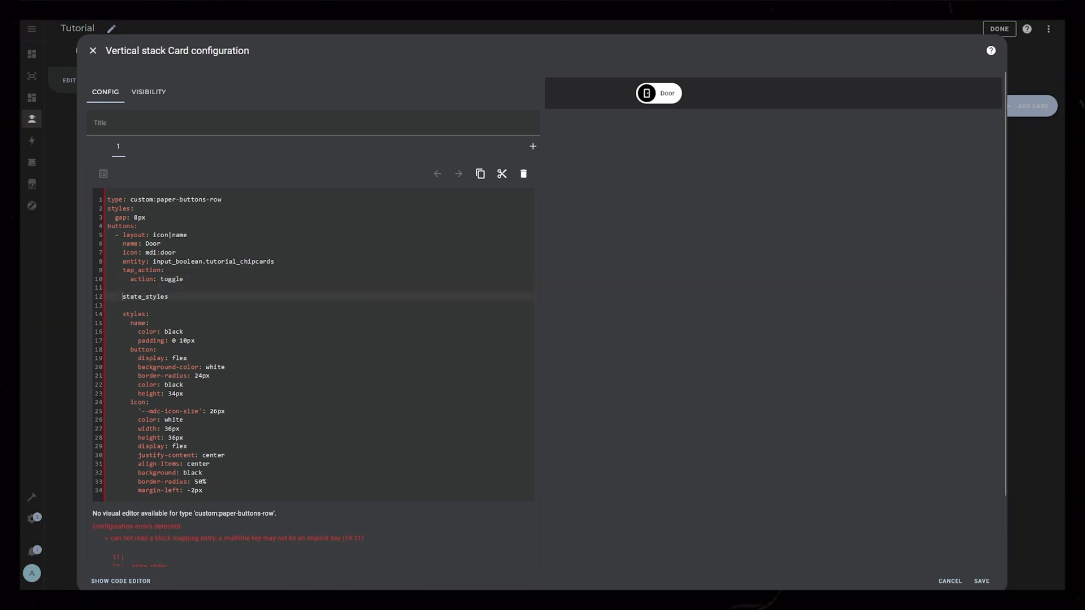
pyautogui.write(':')
pyautogui.press('Return')
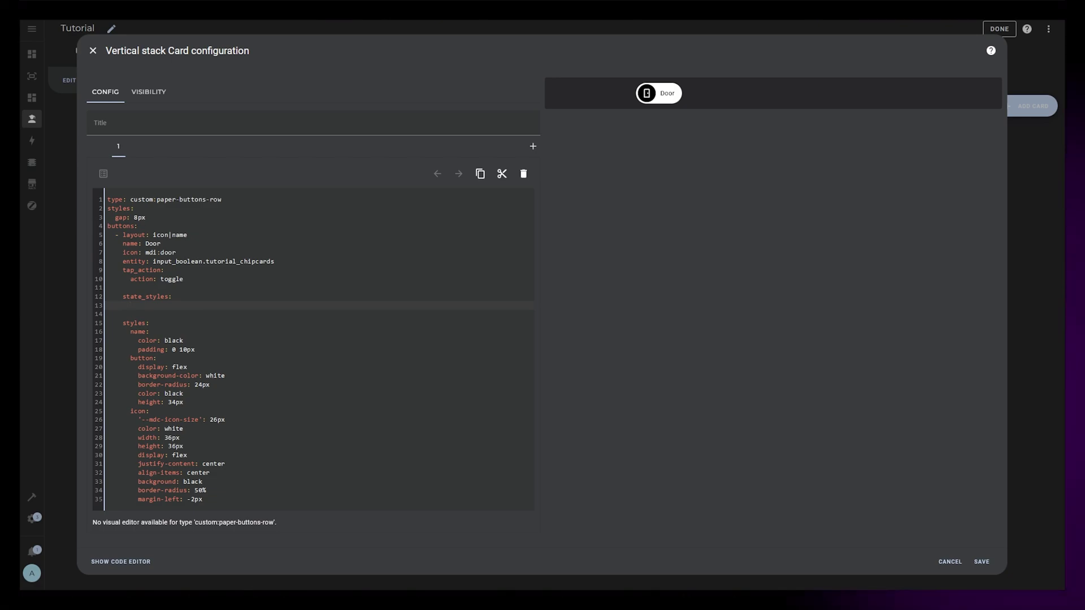
pyautogui.write('on:')
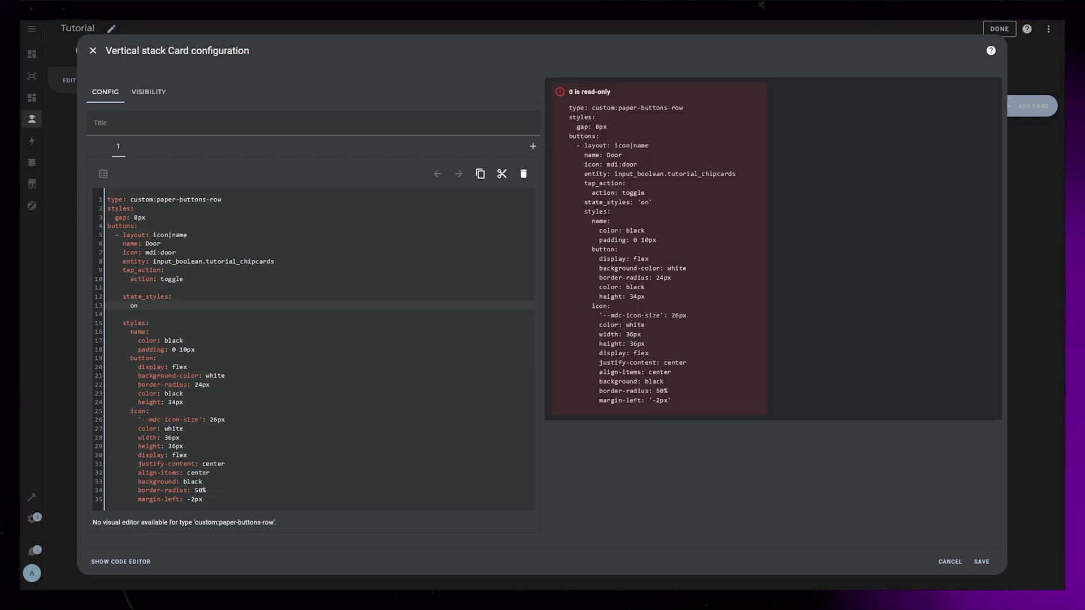
# - Under the on state, add a button entry with background: var(--active-big)
pyautogui.press('Return')
pyautogui.write('button:')
pyautogui.press('Return')
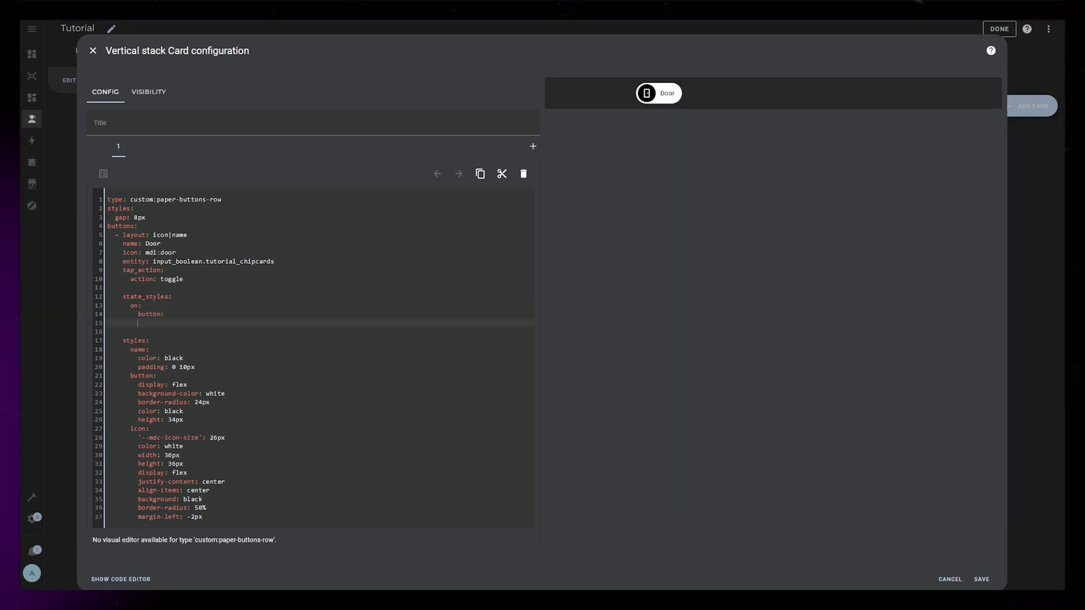
pyautogui.write('background: var')
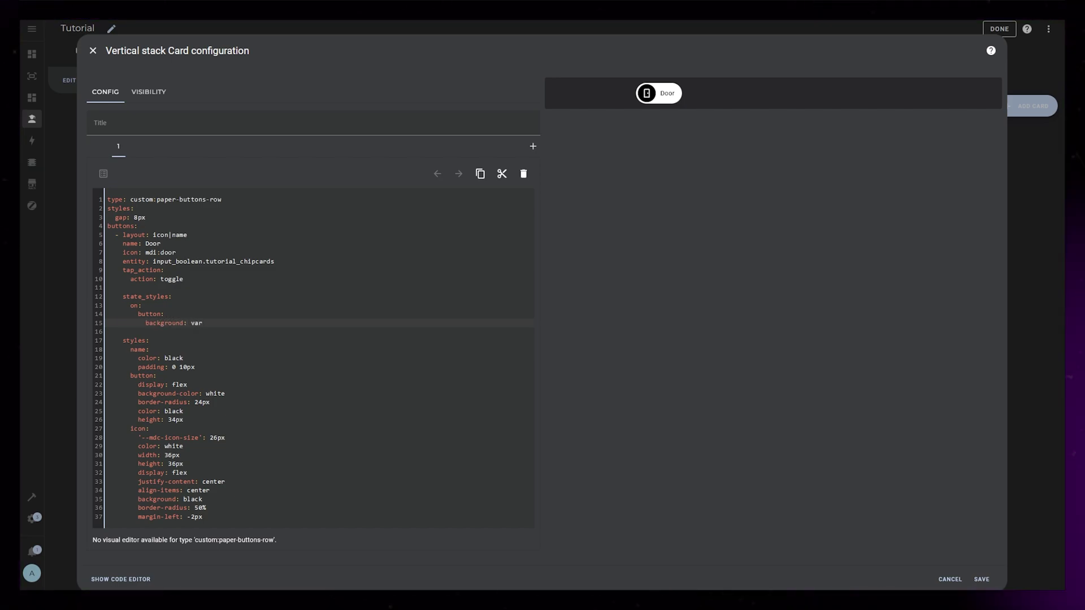
pyautogui.write('()--active-b')
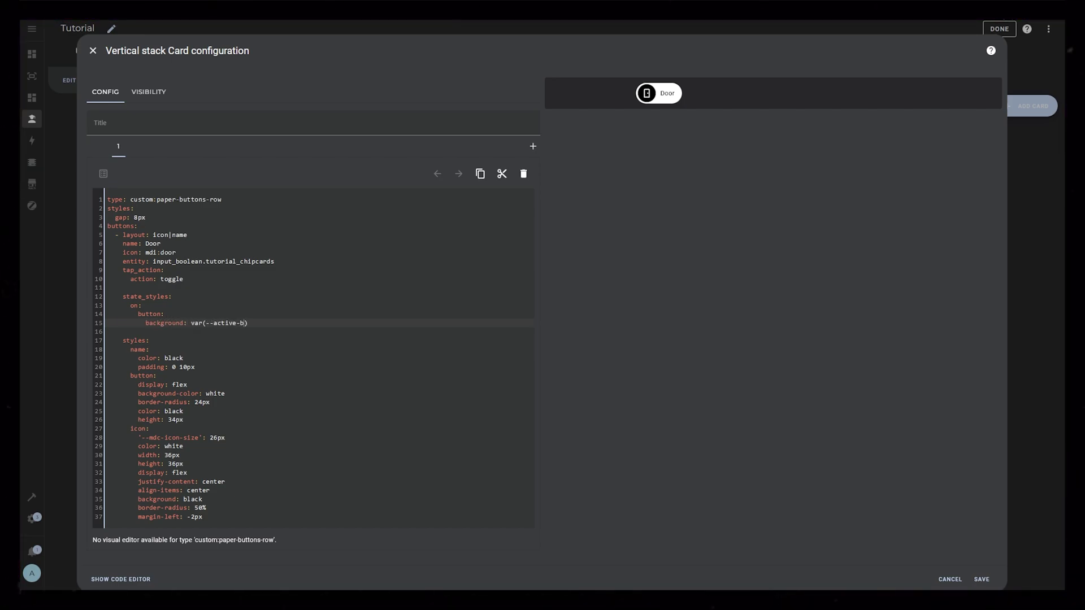
pyautogui.write('ig')
# - Add a name entry with color: black to the on state of the Door button
pyautogui.press('Down')
pyautogui.press('Return')
pyautogui.press('Return')
pyautogui.press('Up')
pyautogui.press('Up')
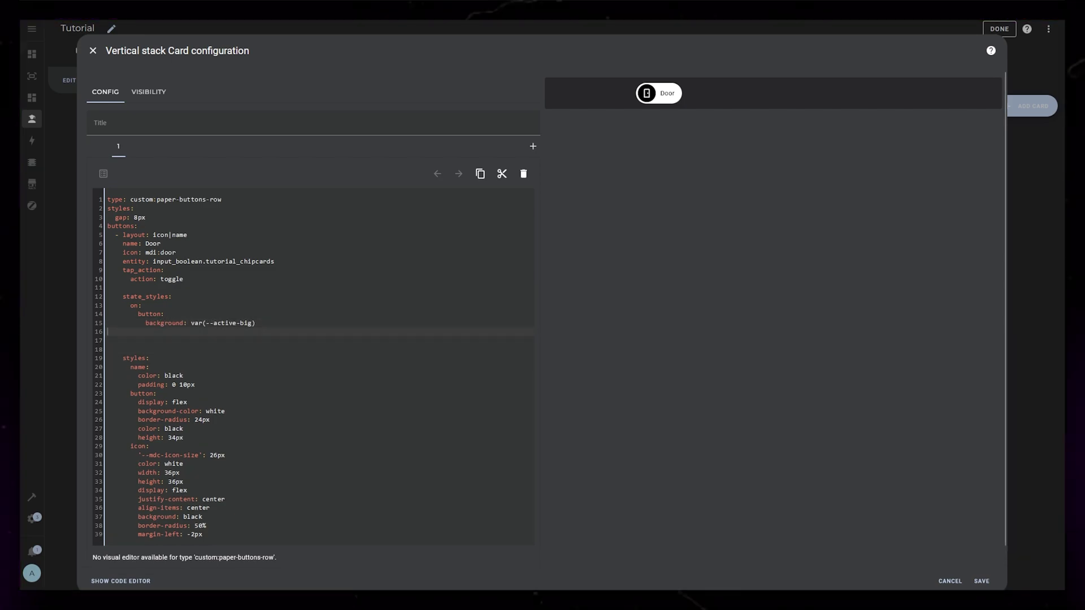
pyautogui.write('name:')
pyautogui.press('Return')
pyautogui.write('color: black')
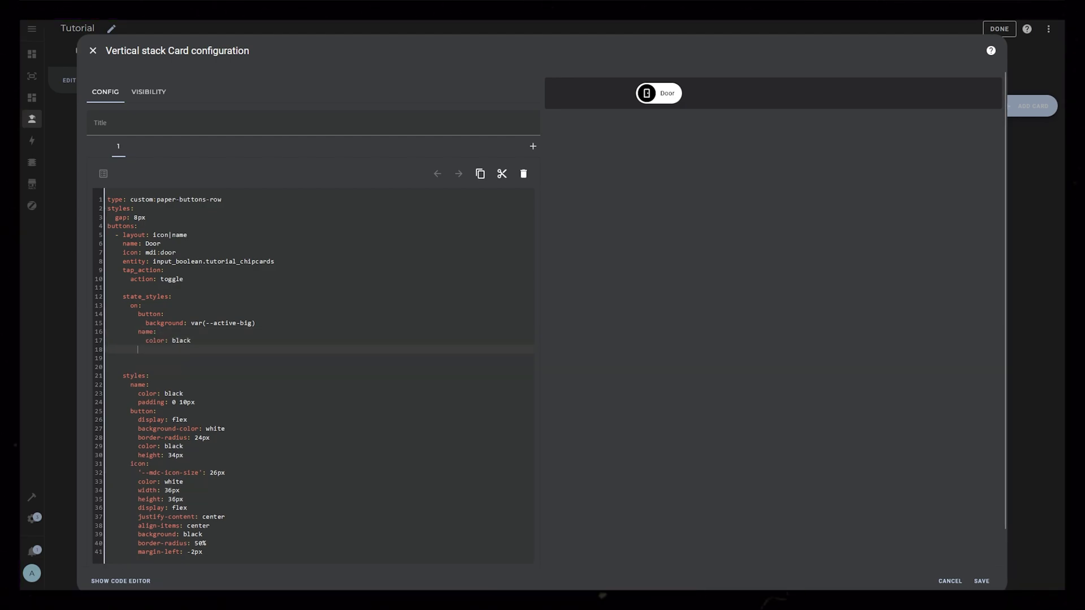
# - Give the on state's icon background-color: white and color: black, and test the Door button by toggling it in the preview
pyautogui.press('Return')
pyautogui.write('background-color: white')
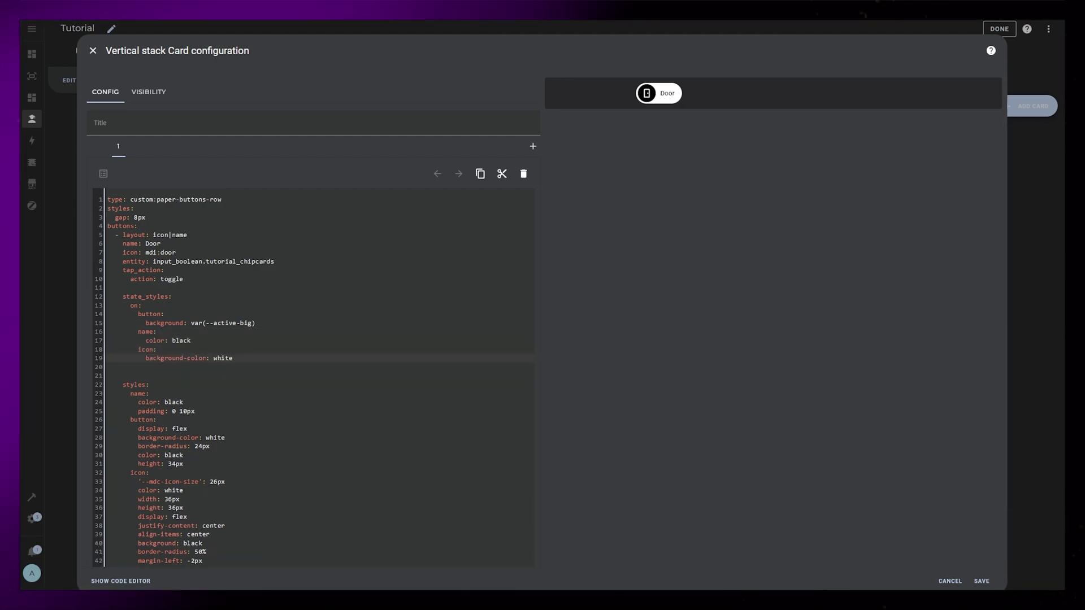
pyautogui.press('Return')
pyautogui.write('color: black')
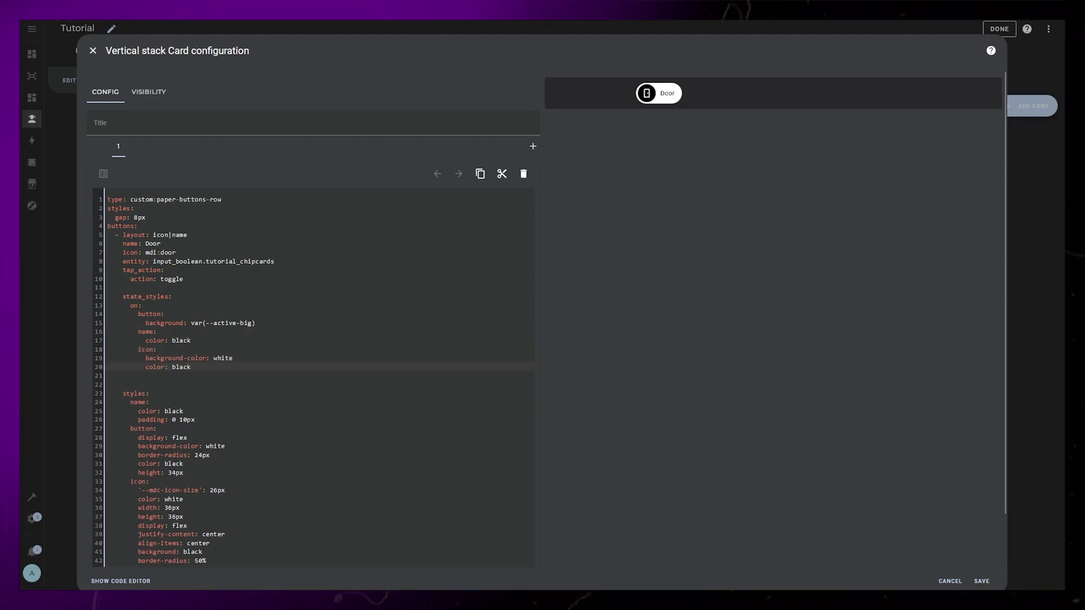
pyautogui.click(670, 97)
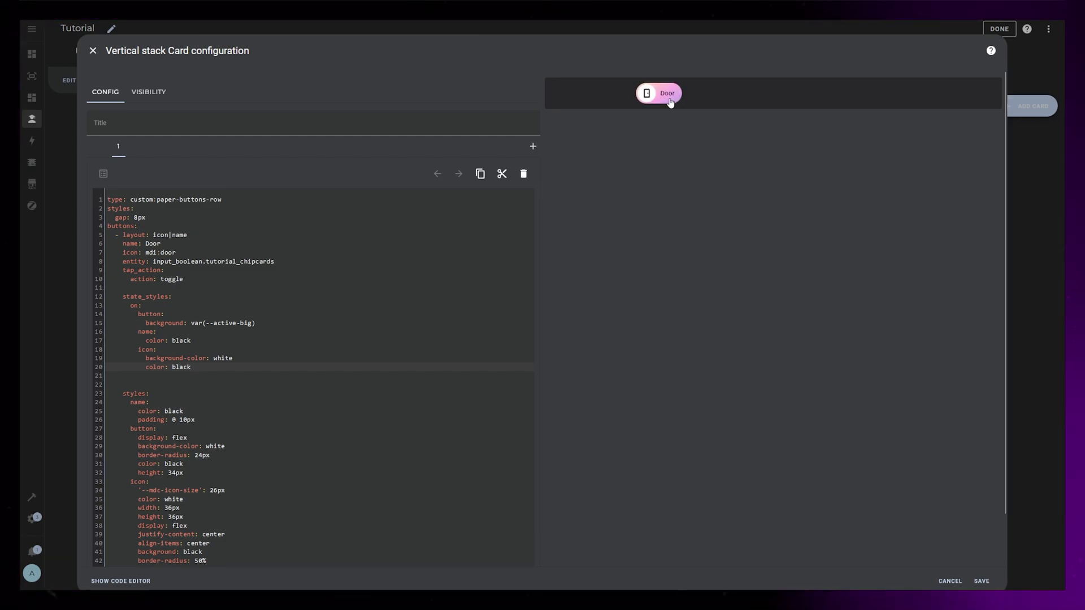
pyautogui.click(670, 101)
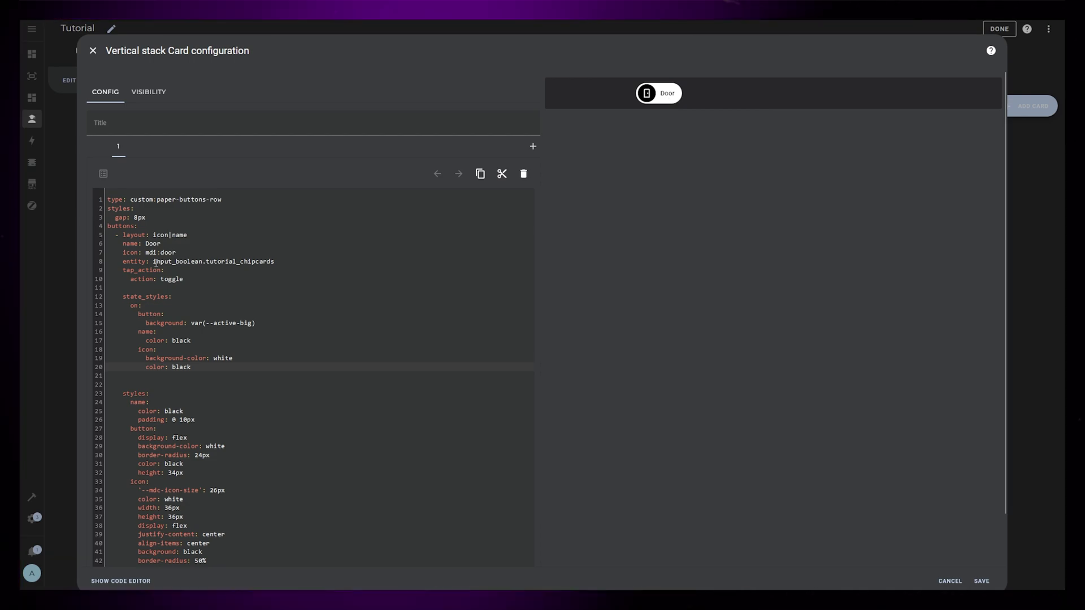
# - Remove the extra blank lines around the Door button's state_styles section
pyautogui.press('BackSpace')
pyautogui.press('BackSpace')
pyautogui.click(196, 291)
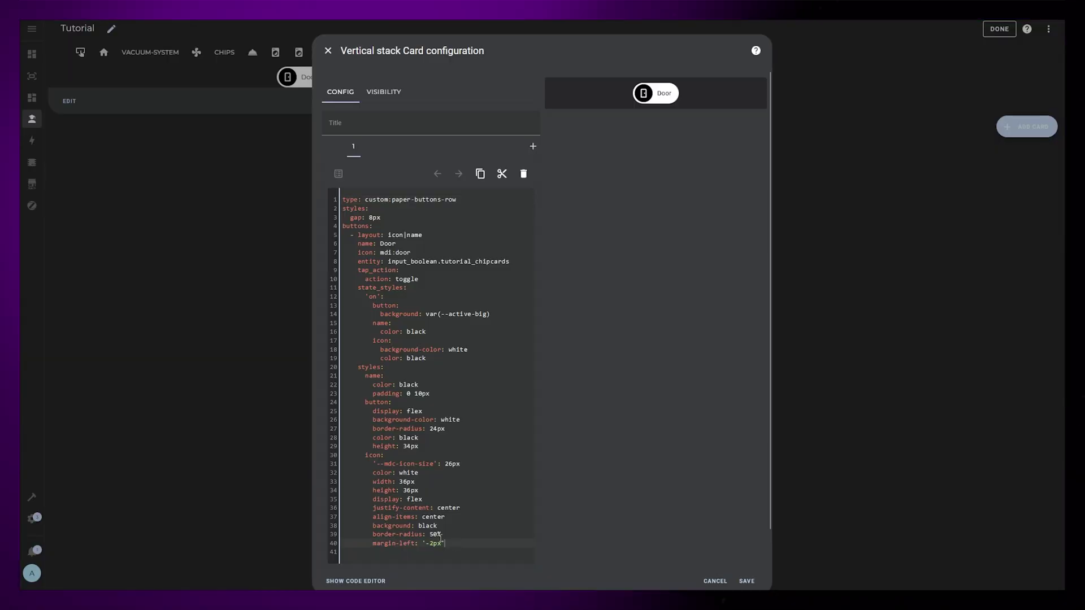
# - Duplicate the entire Door button block below the original and widen the card configuration dialog
pyautogui.moveTo(445, 544); pyautogui.dragTo(340, 236)
pyautogui.hotkey('ctrl', 'c')
pyautogui.click(409, 555)
pyautogui.hotkey('ctrl', 'v')
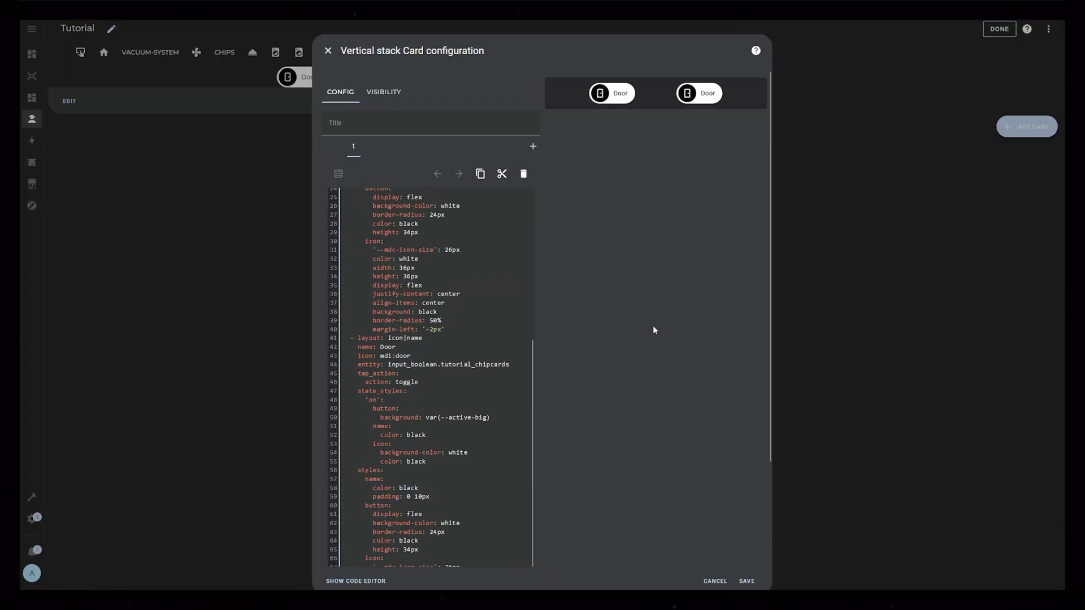
pyautogui.scroll(5, 429, 379)
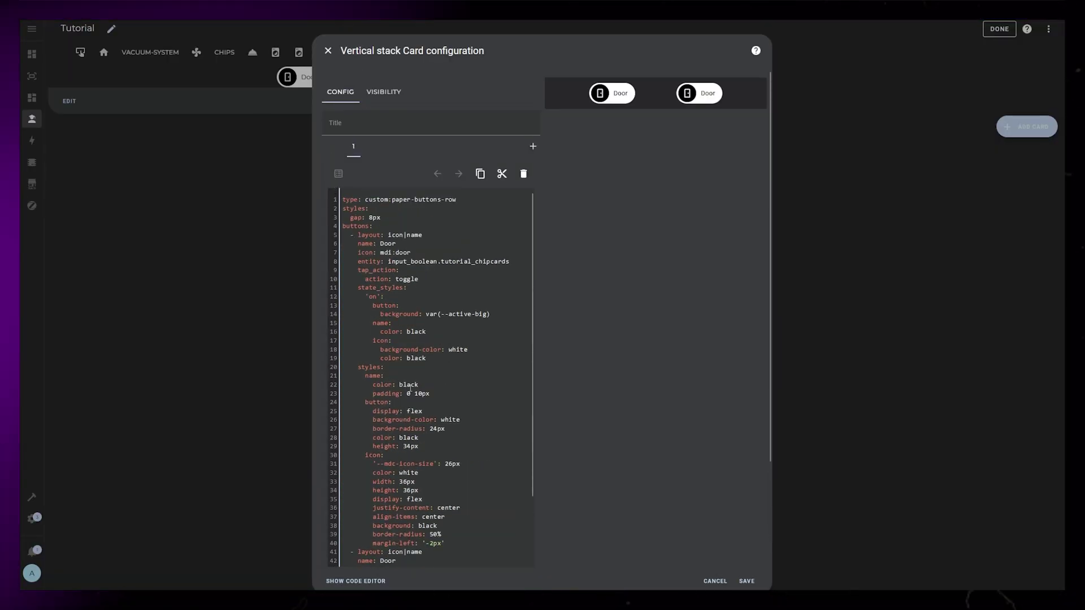
pyautogui.click(422, 51)
# - Change the second button's icon to mdi:transmission-tower
pyautogui.scroll(-4, 195, 441)
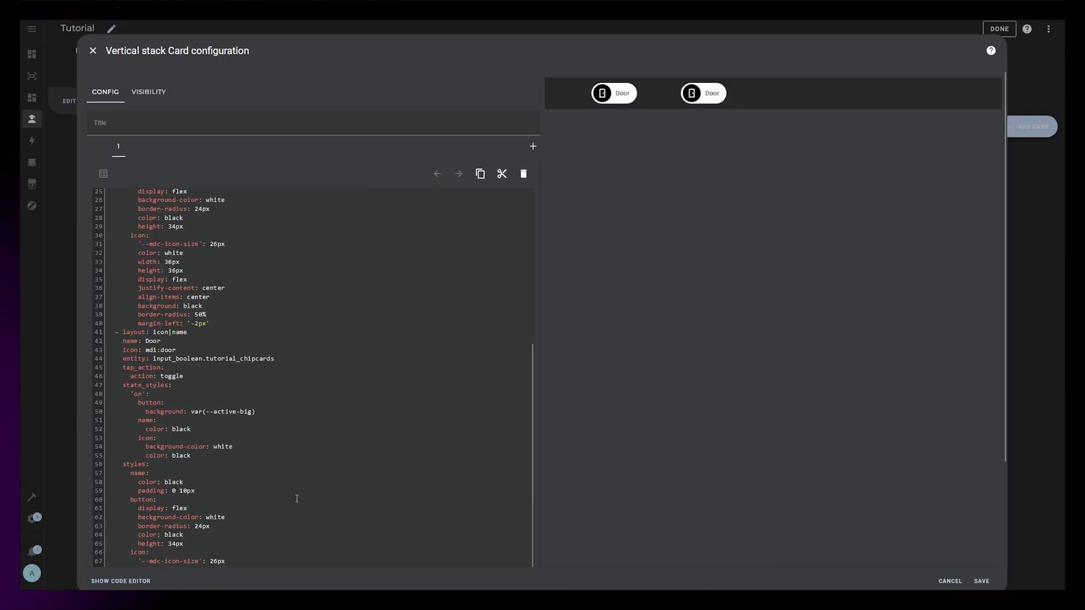
pyautogui.scroll(-6, 297, 499)
pyautogui.scroll(4, 741, 388)
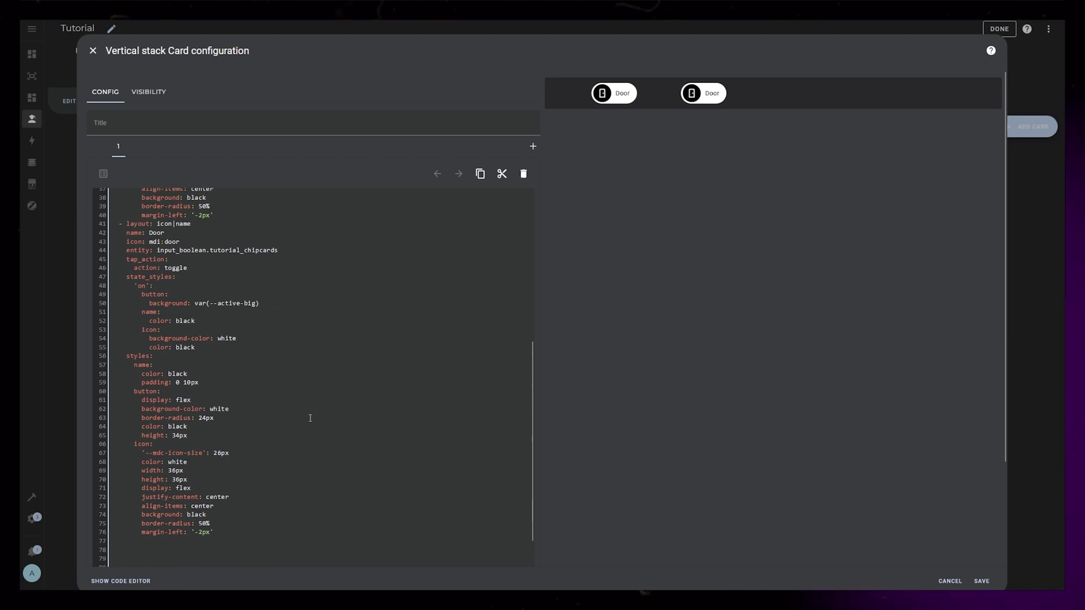
pyautogui.doubleClick(198, 242)
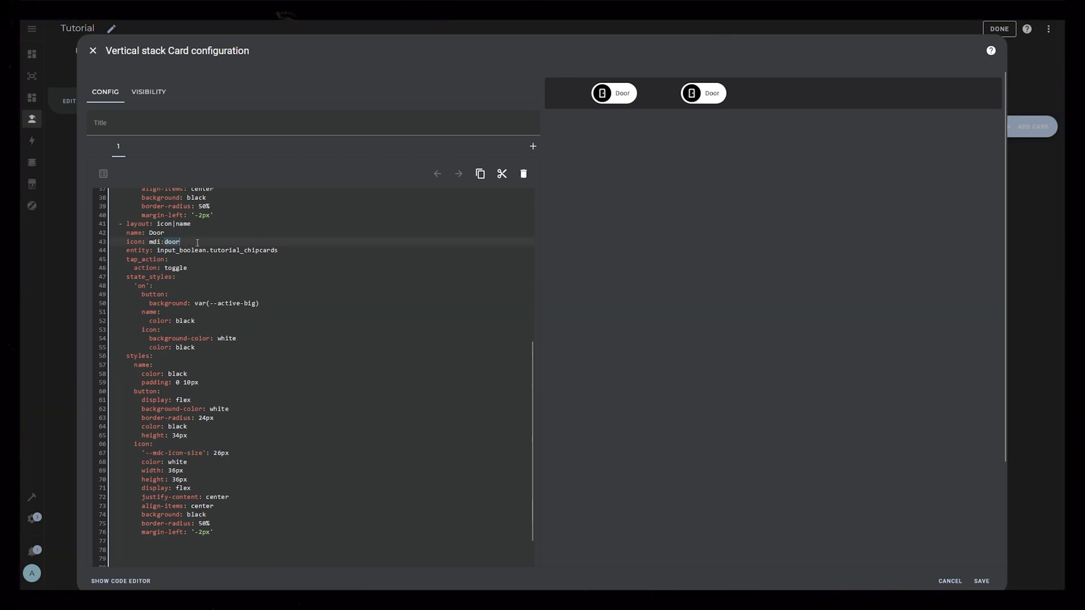
pyautogui.write('transmission-towe')
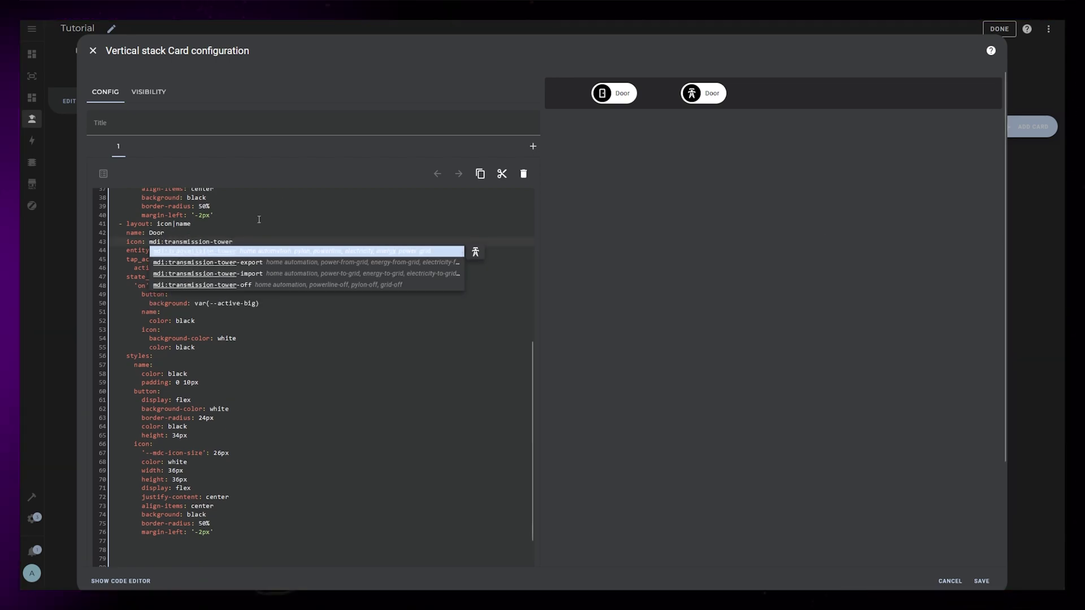
pyautogui.click(259, 220)
# - Set the second button's entity to sensor.amsleser_p and remove its tap_action and state_styles sections
pyautogui.moveTo(278, 250); pyautogui.dragTo(130, 251)
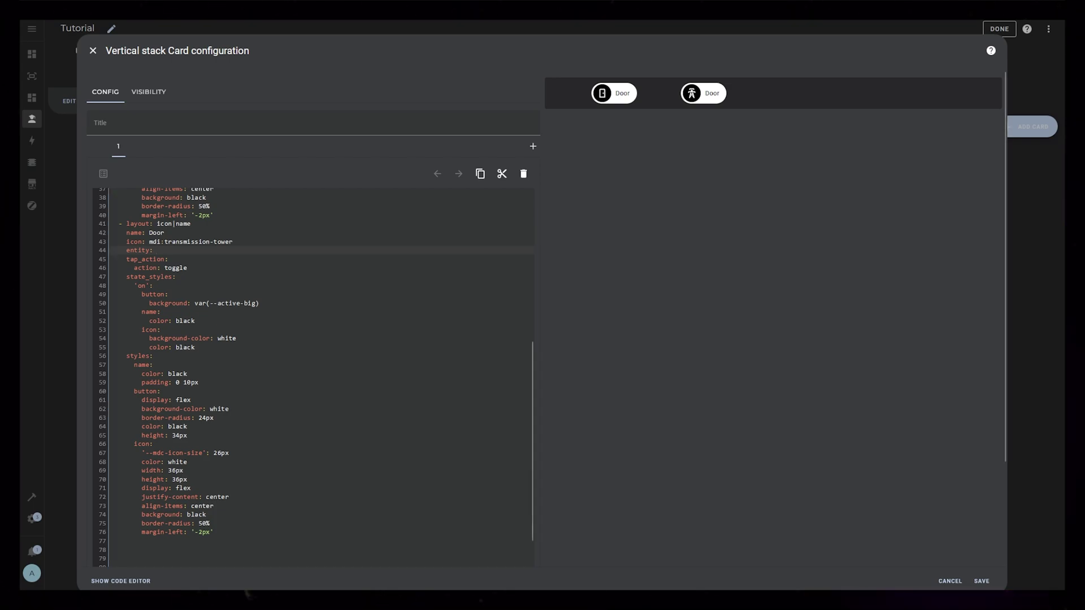
pyautogui.write('sensor.amsleser_p')
pyautogui.hotkey('shift', 'Down')
pyautogui.hotkey('shift', 'Down')
pyautogui.hotkey('shift', 'Down')
pyautogui.hotkey('shift', 'Down')
pyautogui.hotkey('shift', 'Down')
pyautogui.hotkey('shift', 'Down')
pyautogui.hotkey('shift', 'Down')
pyautogui.hotkey('shift', 'Down')
pyautogui.hotkey('shift', 'Down')
pyautogui.press('BackSpace')
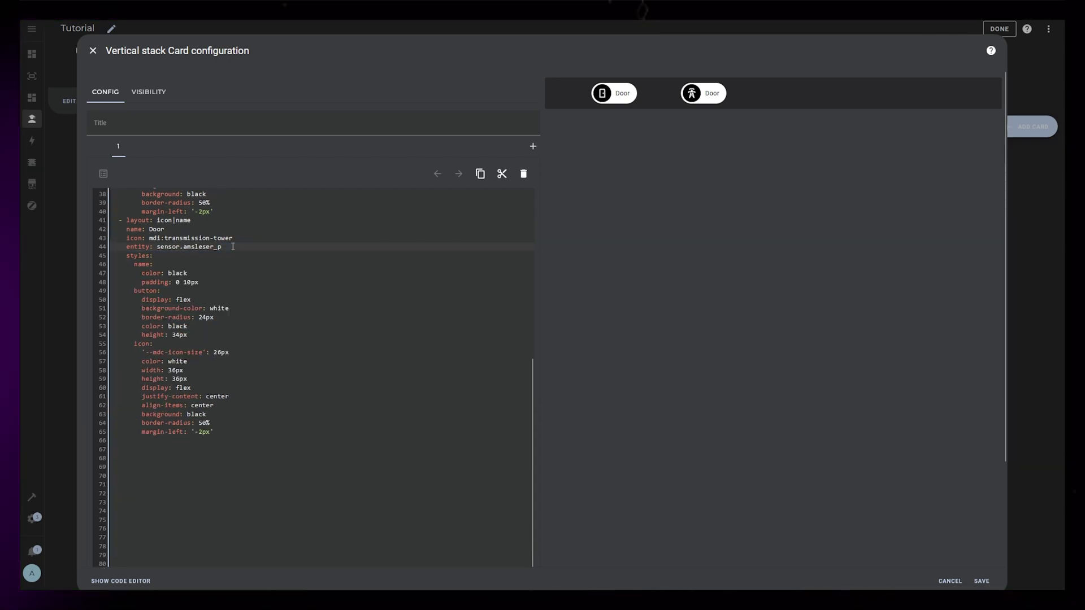
# - Add an empty state entry below the second button's entity and set its layout to icon|state
pyautogui.write('state')
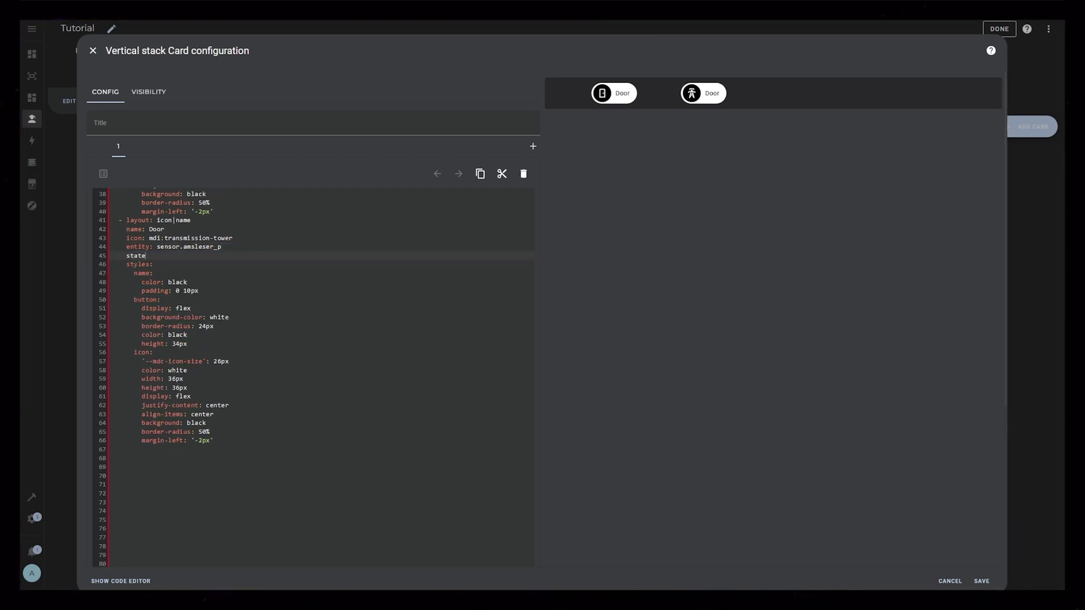
pyautogui.write(':')
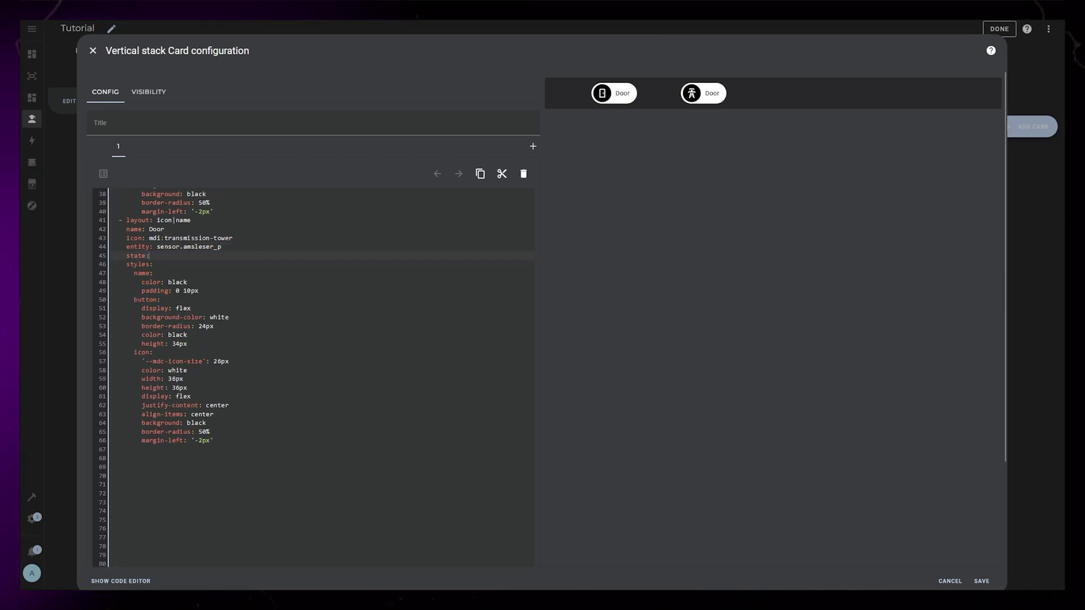
pyautogui.doubleClick(183, 221)
pyautogui.write('state')
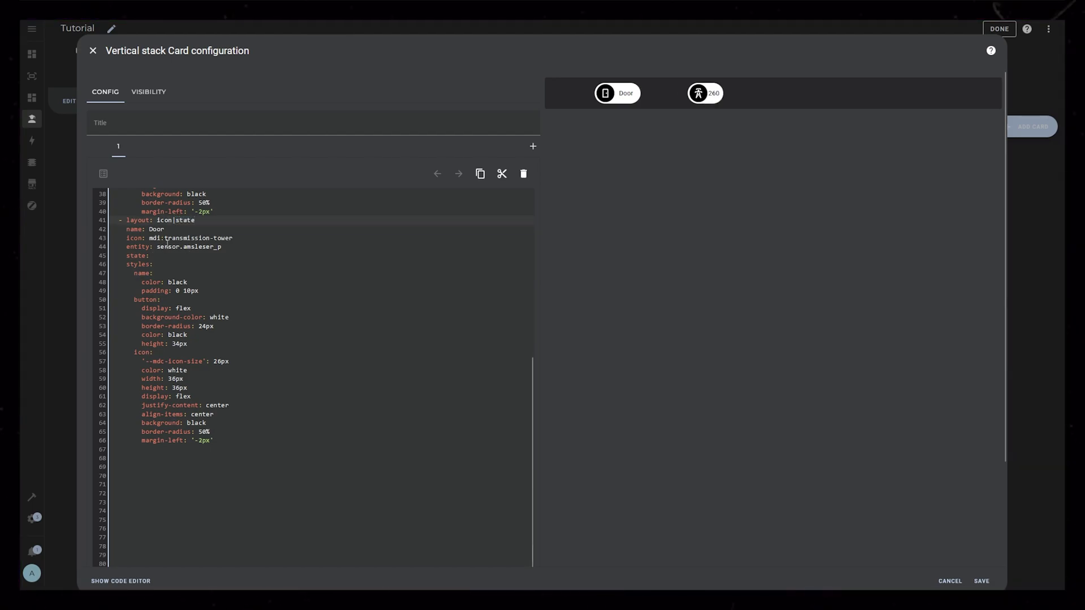
pyautogui.write('}}')
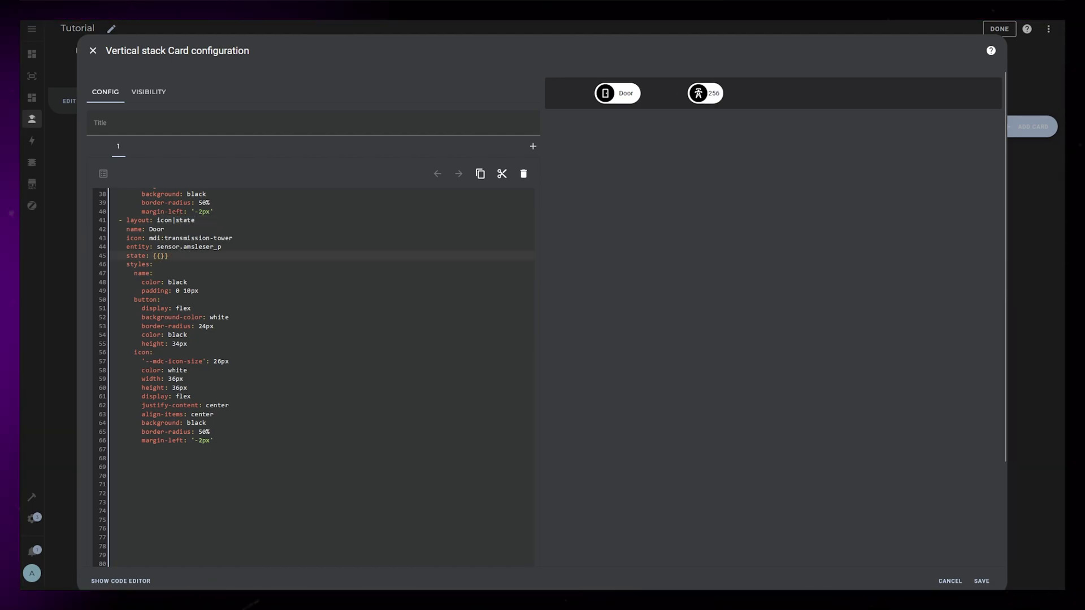
pyautogui.write(' states(config.')
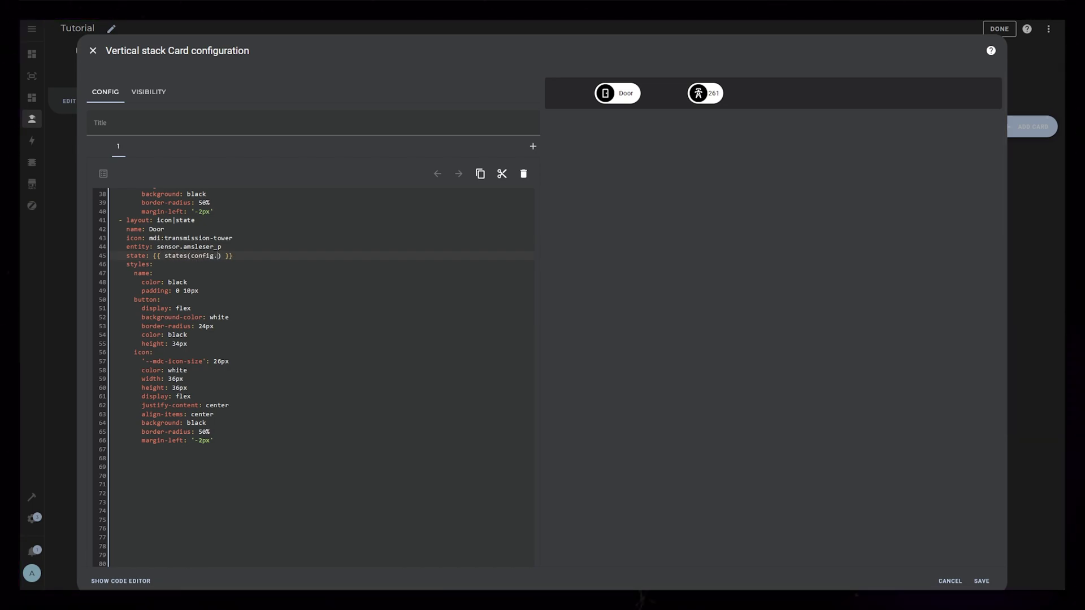
pyautogui.write('entity')
# - Set the second button's state to '{{ states(config.entity) }}w' and rename the name section in its styles to state
pyautogui.press('End')
pyautogui.write("w'")
pyautogui.click(153, 256)
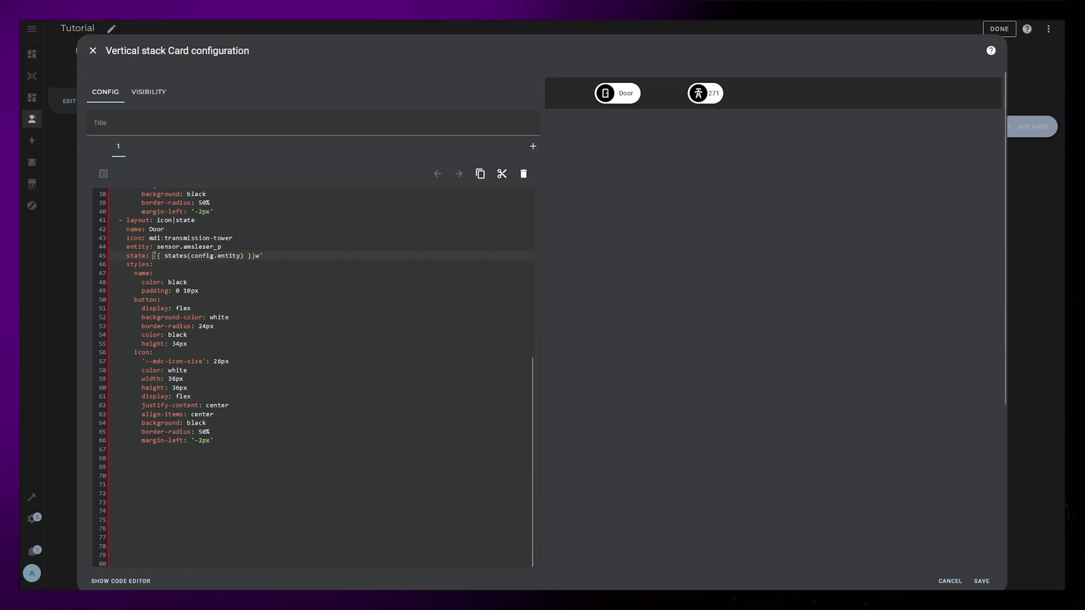
pyautogui.write("'")
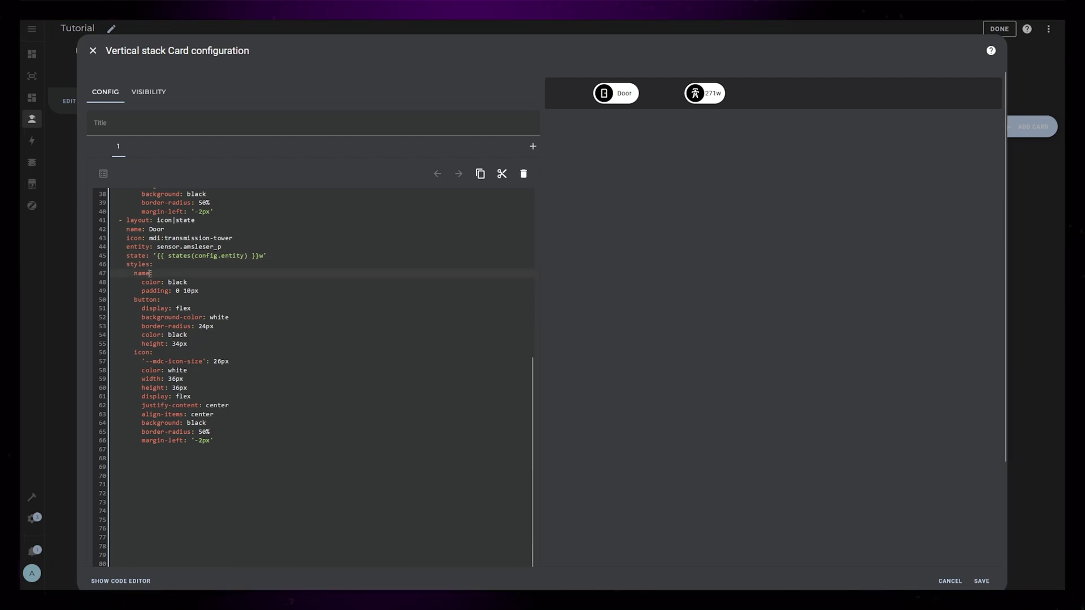
pyautogui.doubleClick(145, 274)
pyautogui.write('state')
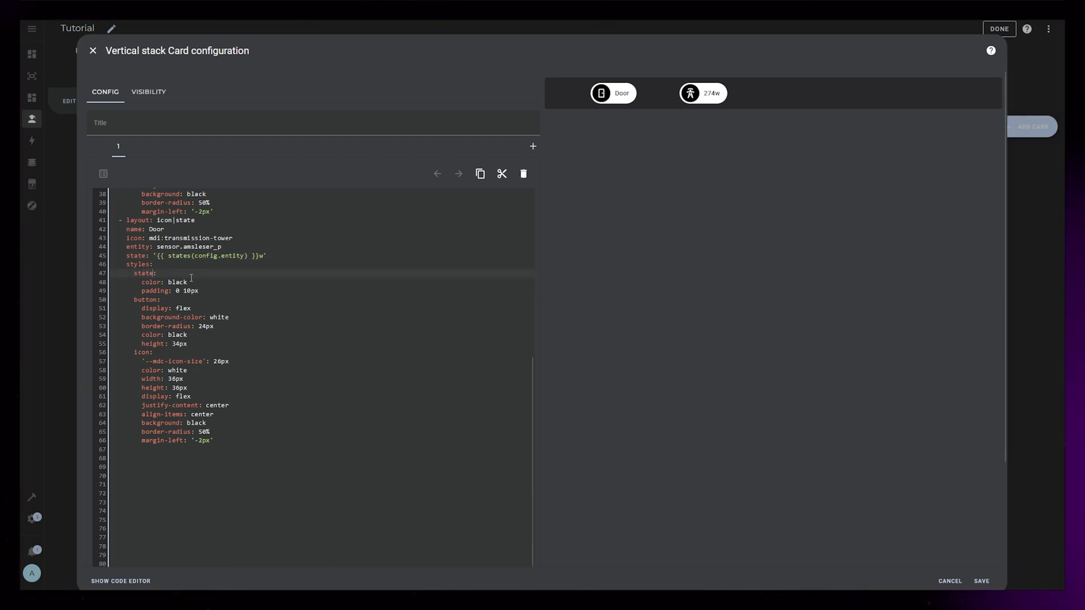
# - Duplicate the whole power sensor button block below the Door button, separating the blocks with blank lines
pyautogui.moveTo(214, 441); pyautogui.dragTo(106, 221)
pyautogui.click(234, 208)
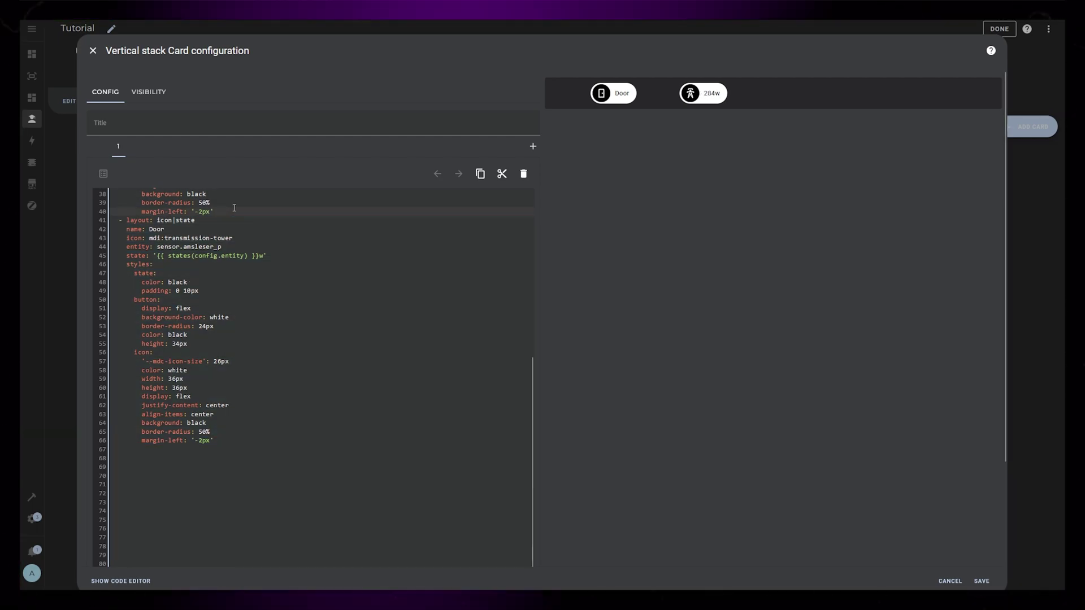
pyautogui.press('Return')
pyautogui.press('Return')
pyautogui.press('Return')
pyautogui.press('Up')
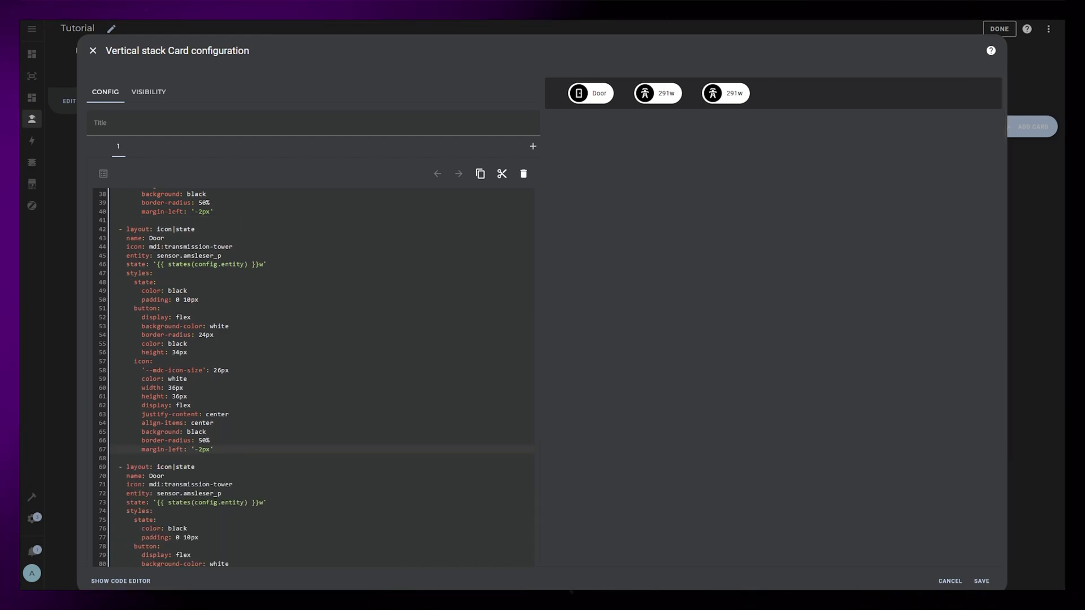
# - Set the first power button's entity to sensor.afore_inverter_pv_total_power and its icon to mdi:solar-power-variant-outline
pyautogui.moveTo(223, 255); pyautogui.dragTo(157, 256)
pyautogui.write('sensor.afore_inverter_pv_total_power')
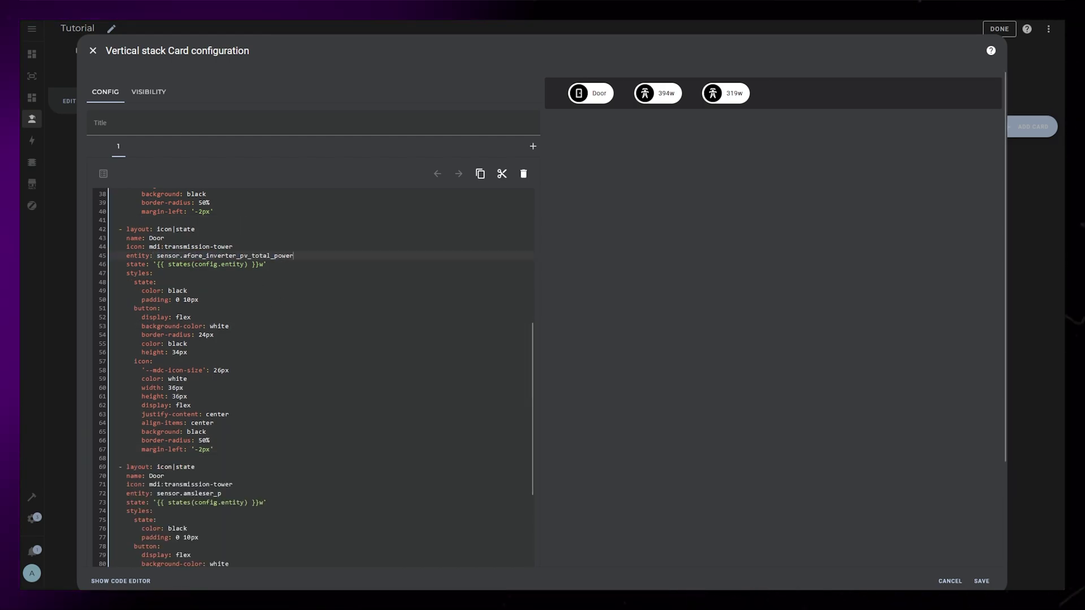
pyautogui.write('solar')
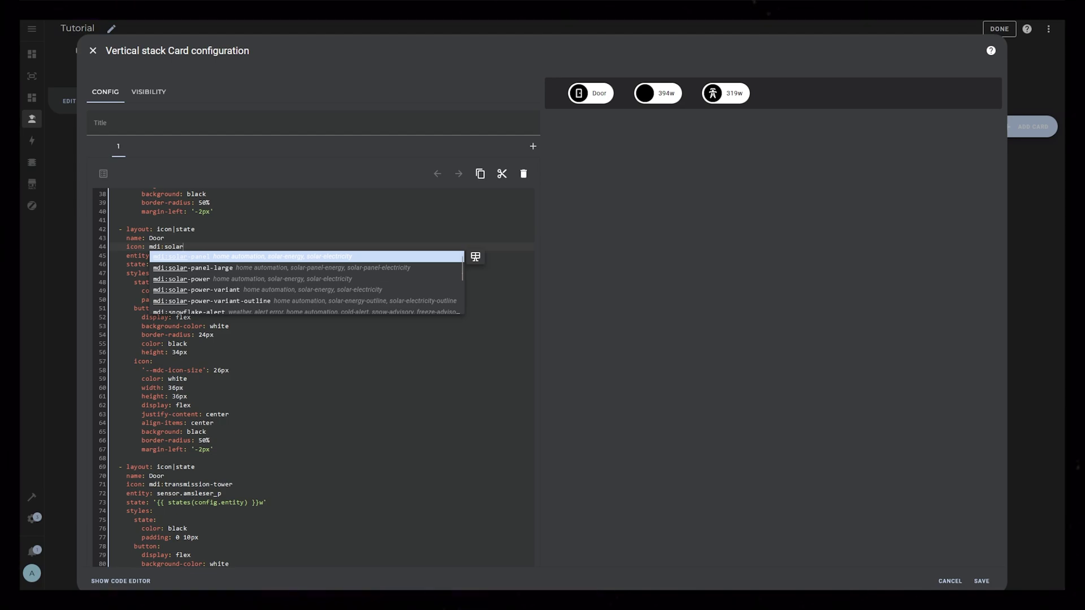
pyautogui.write('-power-variant-outline')
pyautogui.press('Down')
pyautogui.press('Return')
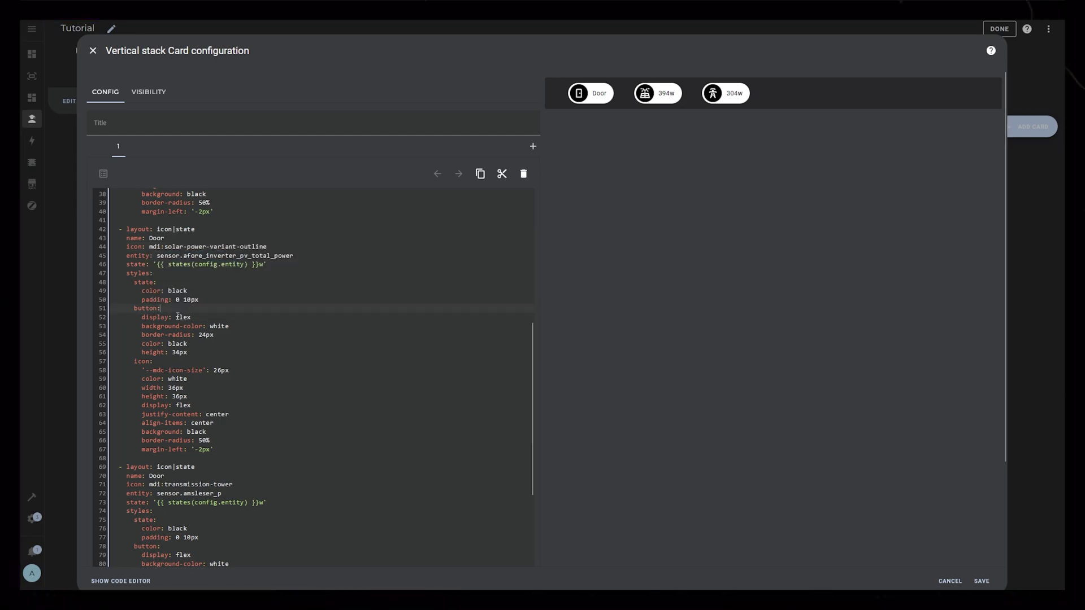
# - Replace the solar button's display value with the template {% if states(config.entity) | float < 20 %}none{% else %}flex{% endif %}
pyautogui.press('Return')
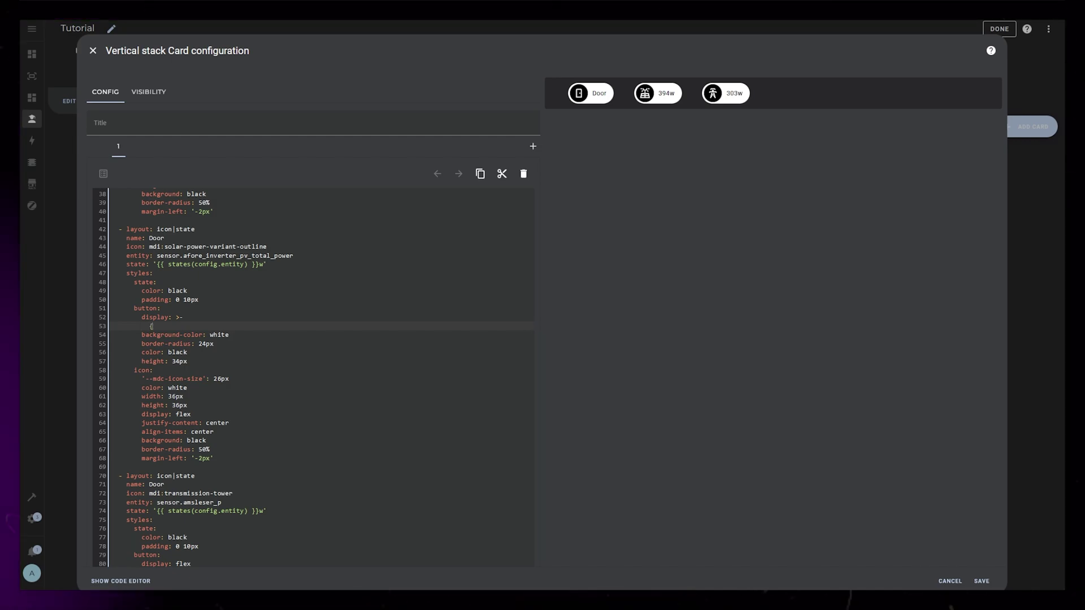
pyautogui.write('{')
pyautogui.write('if states(config')
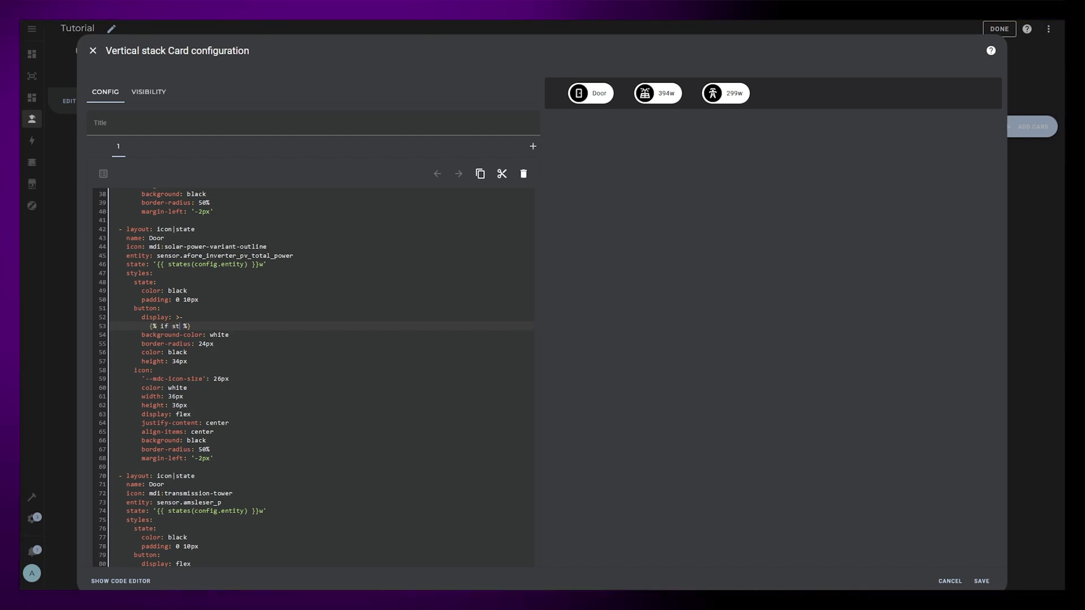
pyautogui.write('.entity) | float < 20 %}')
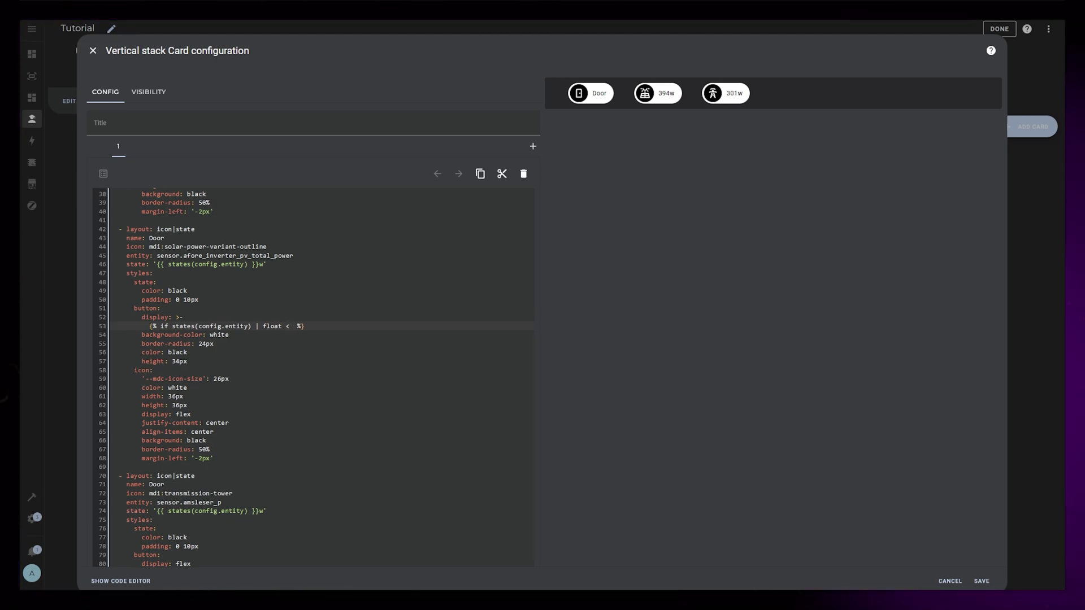
pyautogui.write('no')
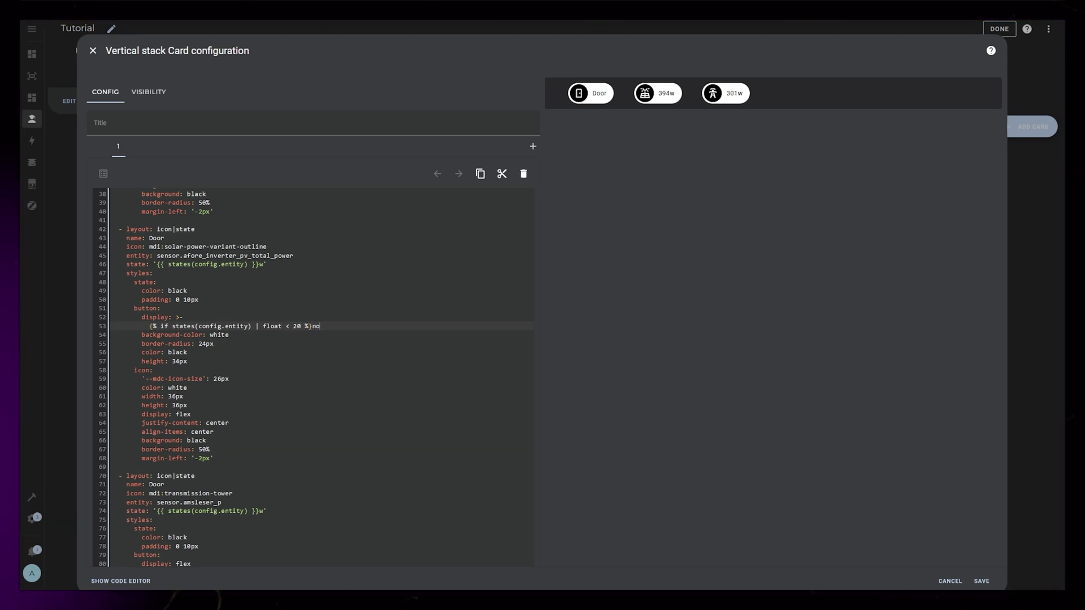
pyautogui.write('ne{%%}')
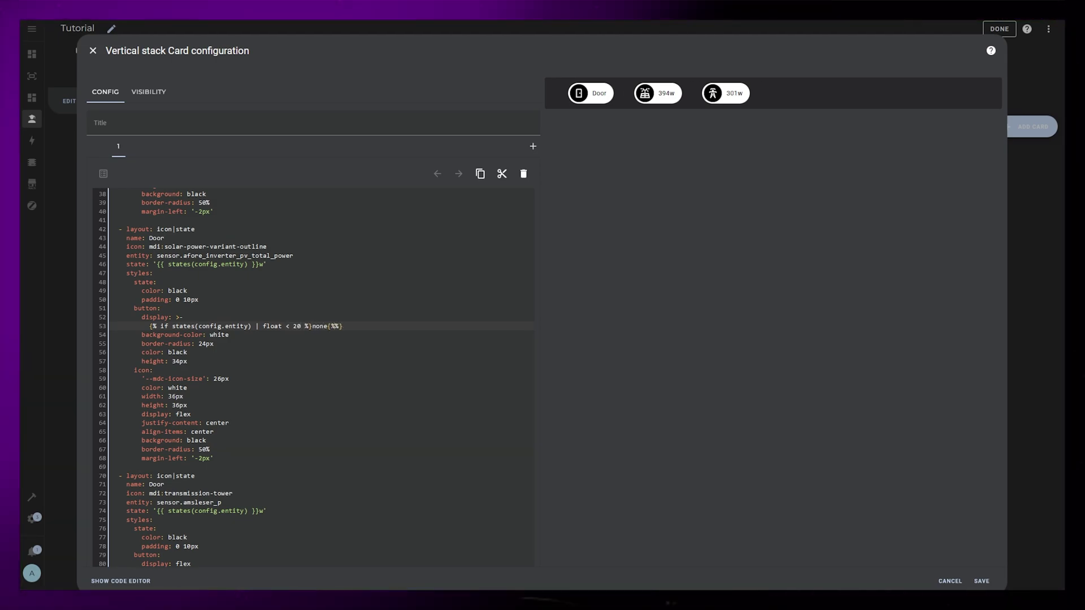
pyautogui.press('End')
pyautogui.write('fle')
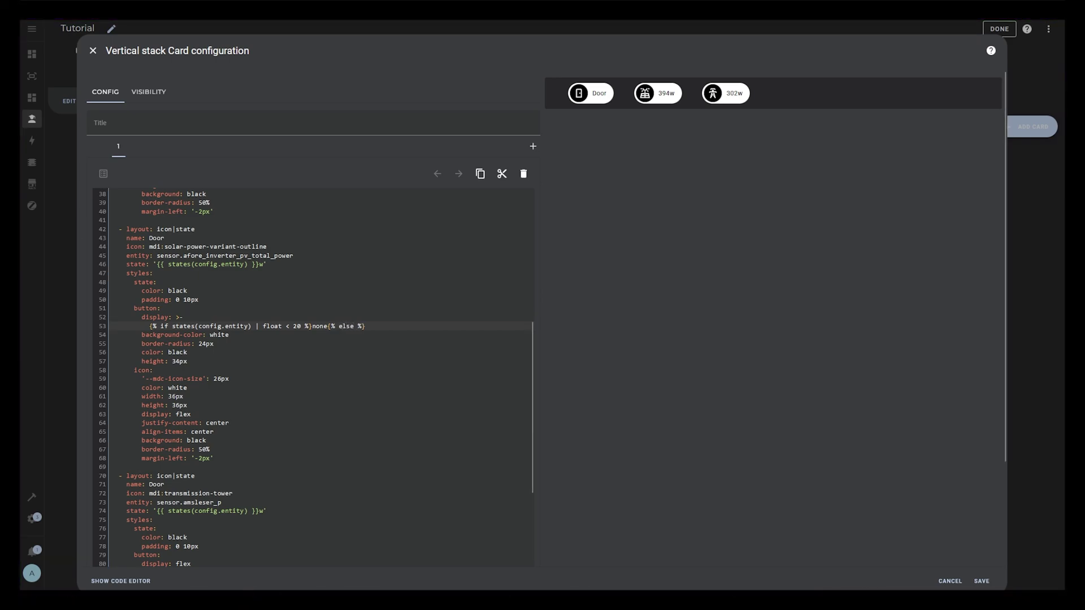
pyautogui.write('x{% ')
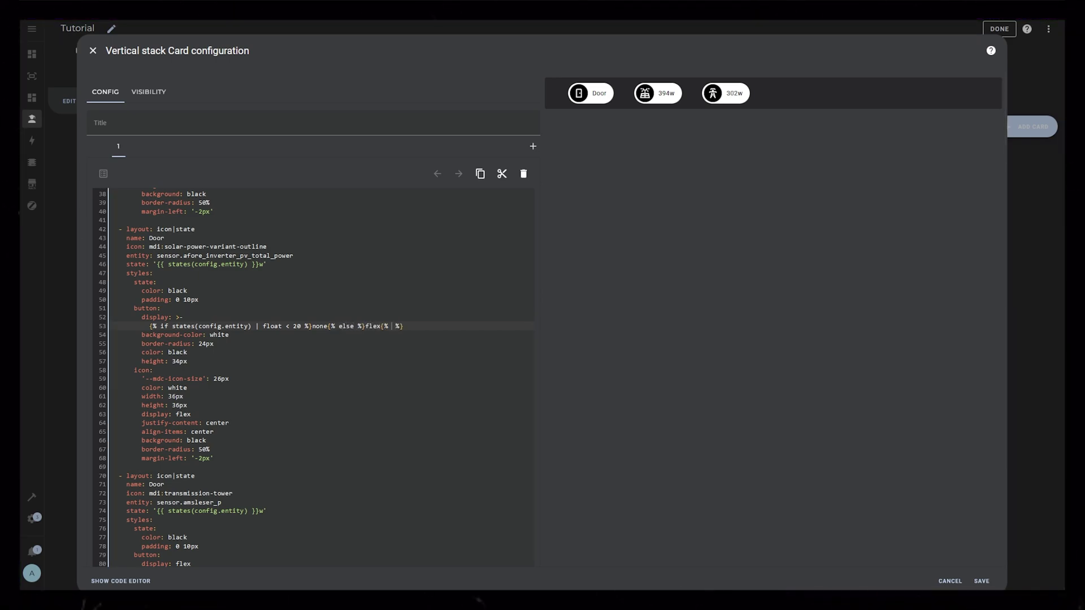
pyautogui.write('endif')
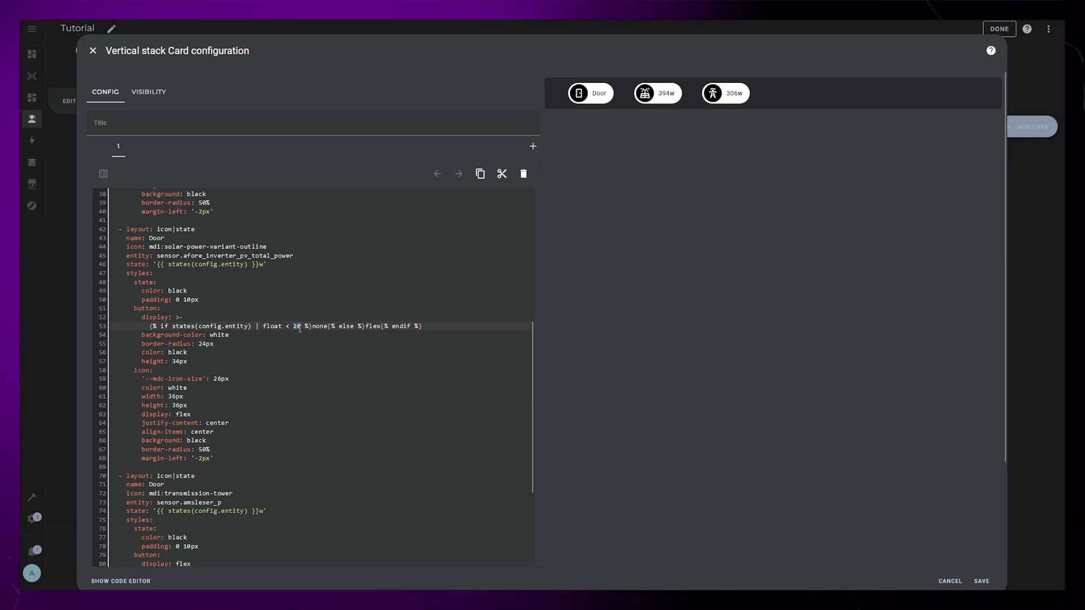
pyautogui.write('400')
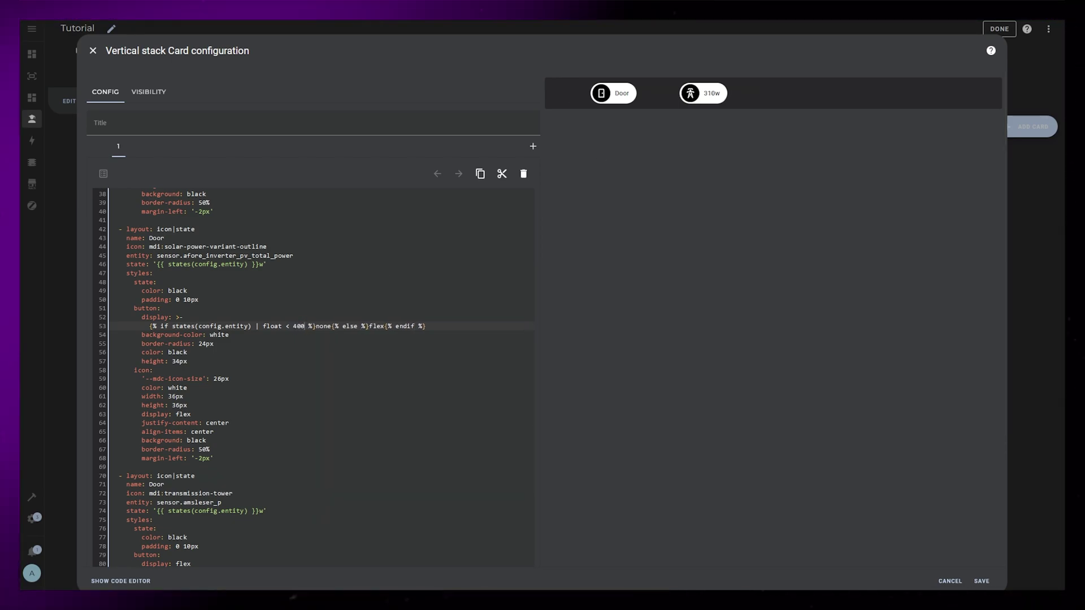
# - Test the solar button's display template with a threshold of 400 and set it back to 20
pyautogui.press('BackSpace')
pyautogui.press('BackSpace')
pyautogui.write('20')
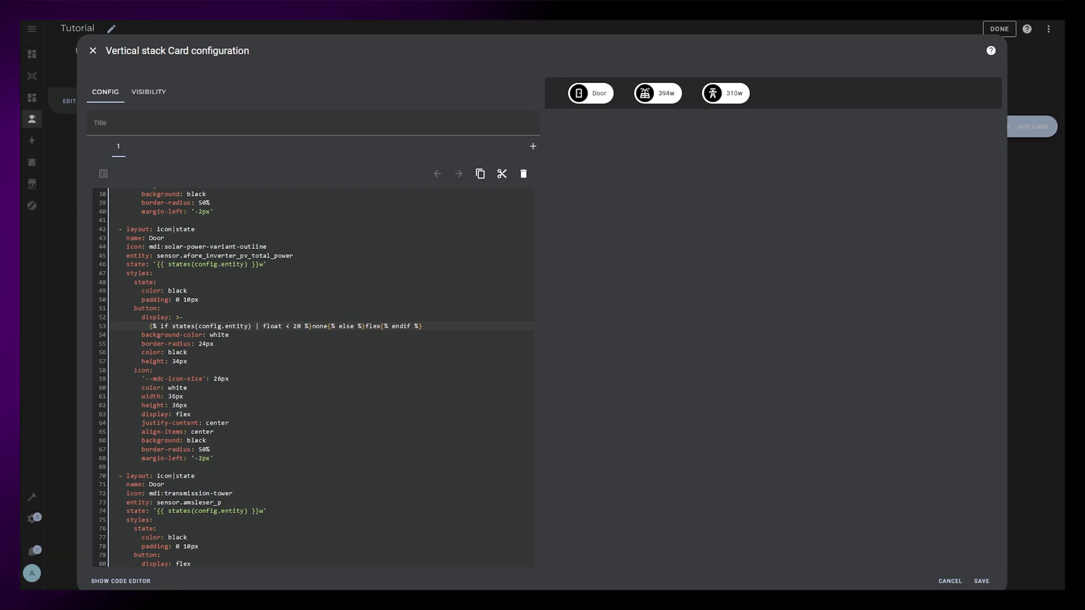
# - Duplicate the solar button block directly above the original, after the Door button
pyautogui.scroll(-1, 226, 451)
pyautogui.click(226, 452)
pyautogui.scroll(1, 170, 340)
pyautogui.keyDown('shift'); pyautogui.click(114, 229); pyautogui.keyUp('shift')
pyautogui.scroll(2, 147, 272)
pyautogui.click(185, 312)
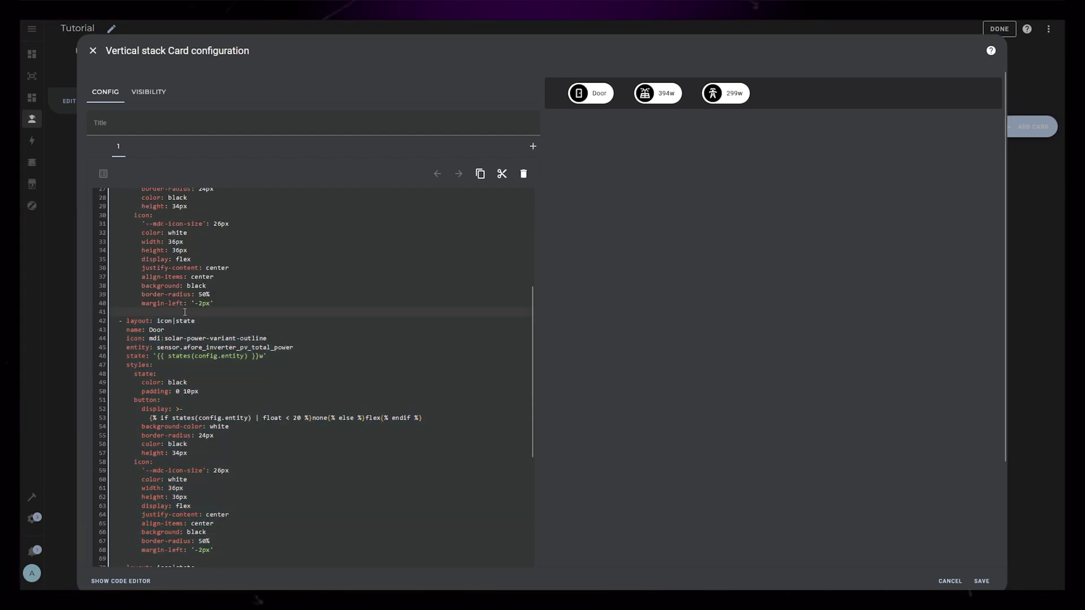
# - Remove the new button's name, set its entity to sensor.oppvaskmaskin and drop the w from its state template
pyautogui.scroll(-1, 206, 347)
pyautogui.moveTo(167, 285)
pyautogui.mouseDown()
pyautogui.moveTo(204, 276)
pyautogui.moveTo(308, 294)
pyautogui.moveTo(164, 284)
pyautogui.mouseUp()
pyautogui.press('BackSpace')
pyautogui.click(263, 302)
pyautogui.press('BackSpace')
# - Set the new button's icon to mdi:washing-machine and replace its state template with attribute: remain_time
pyautogui.write('washing-machine')
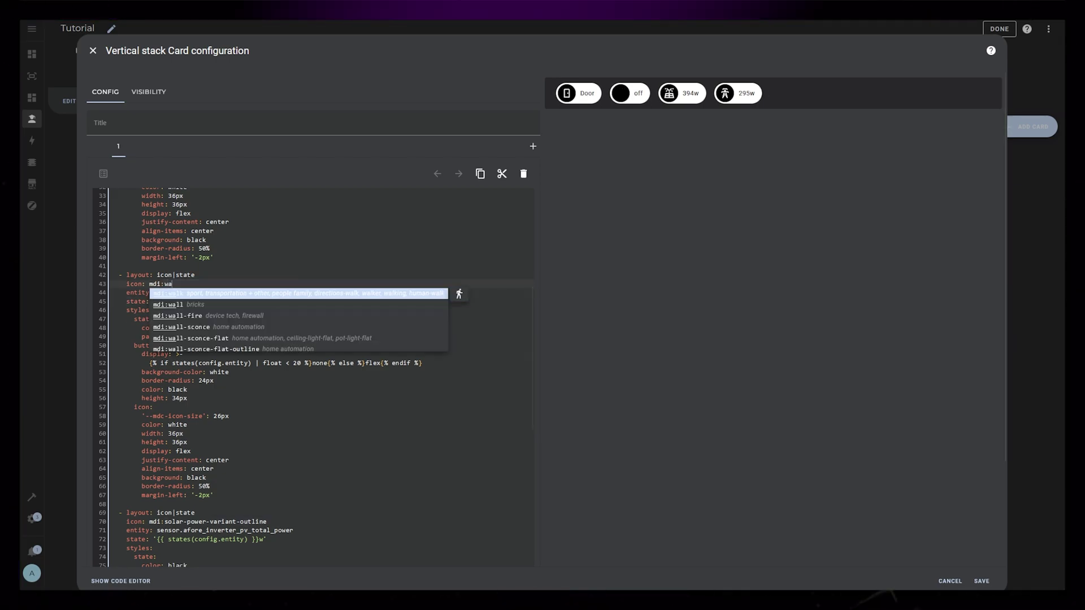
pyautogui.press('Return')
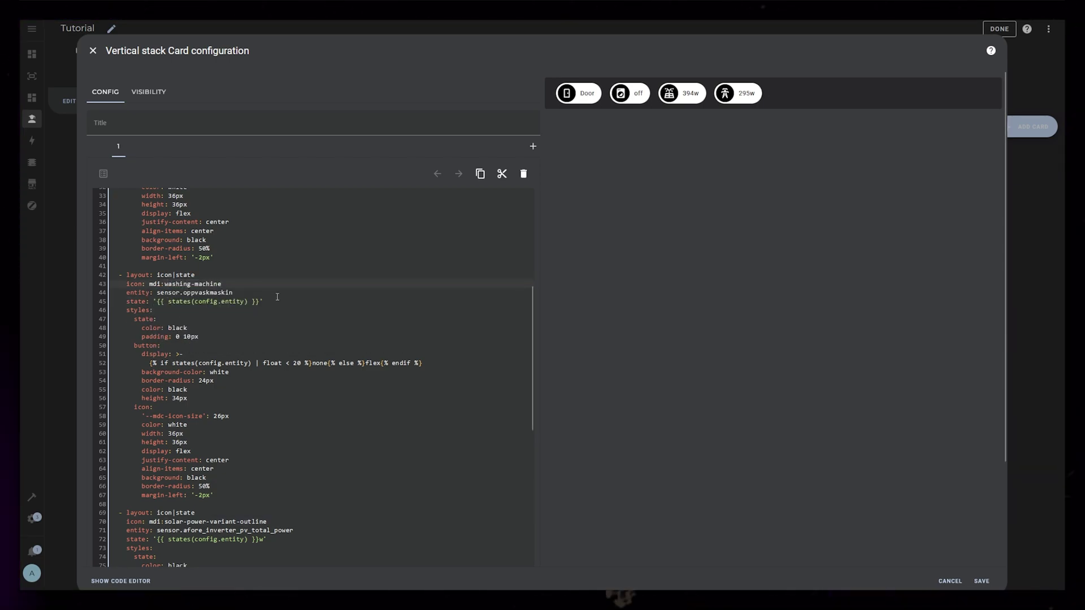
pyautogui.moveTo(263, 301); pyautogui.dragTo(157, 302)
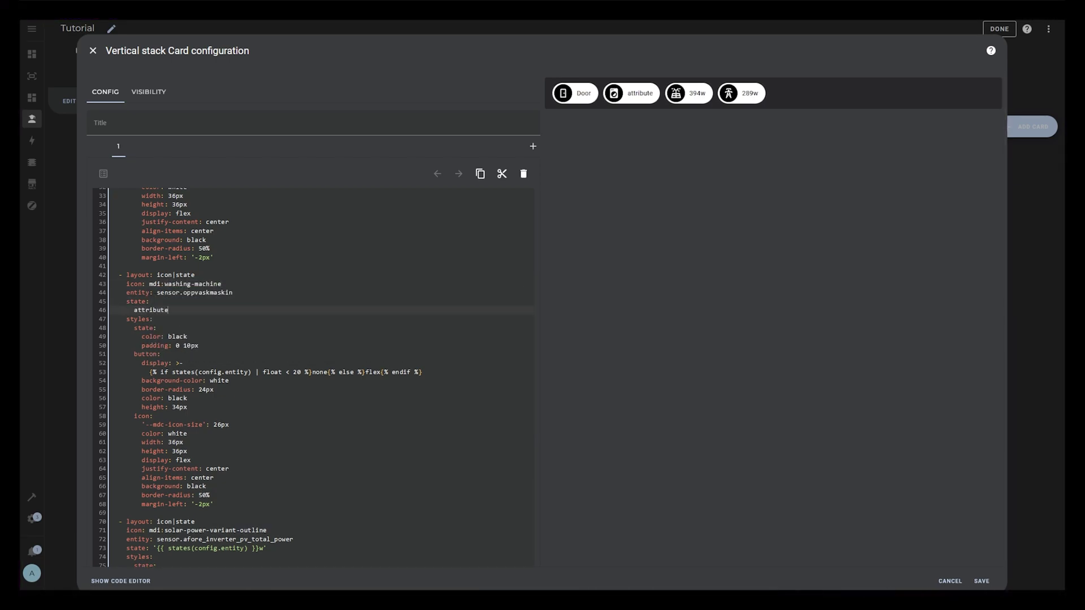
pyautogui.write(': remain_time')
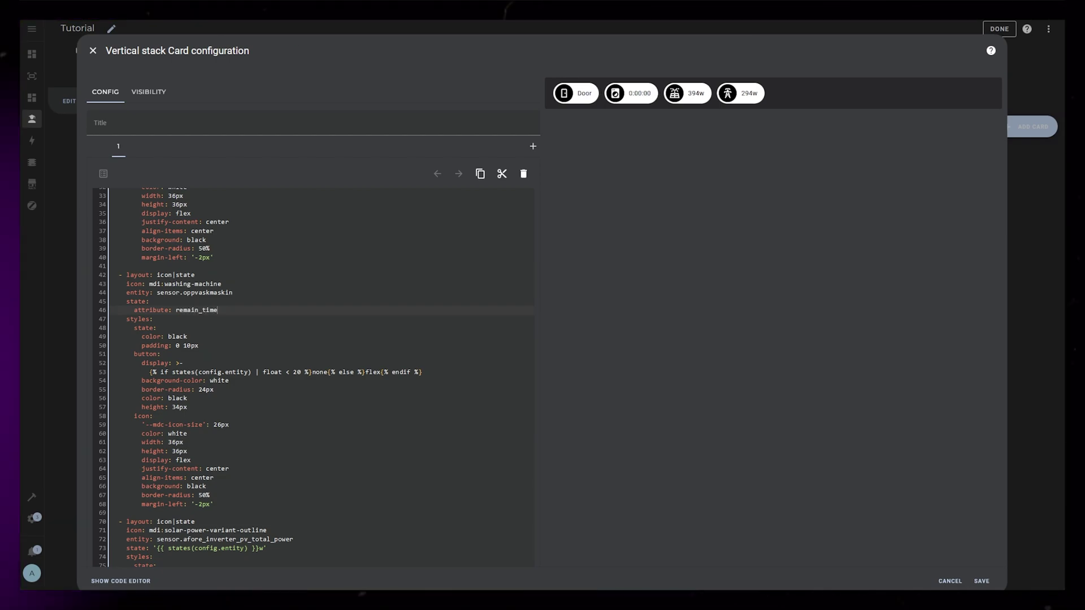
# - Set the washing machine button's display to '{{ ''flex'' if is_state(config.entity, ''on'') else ''none'' }}' on a single line
pyautogui.click(151, 372)
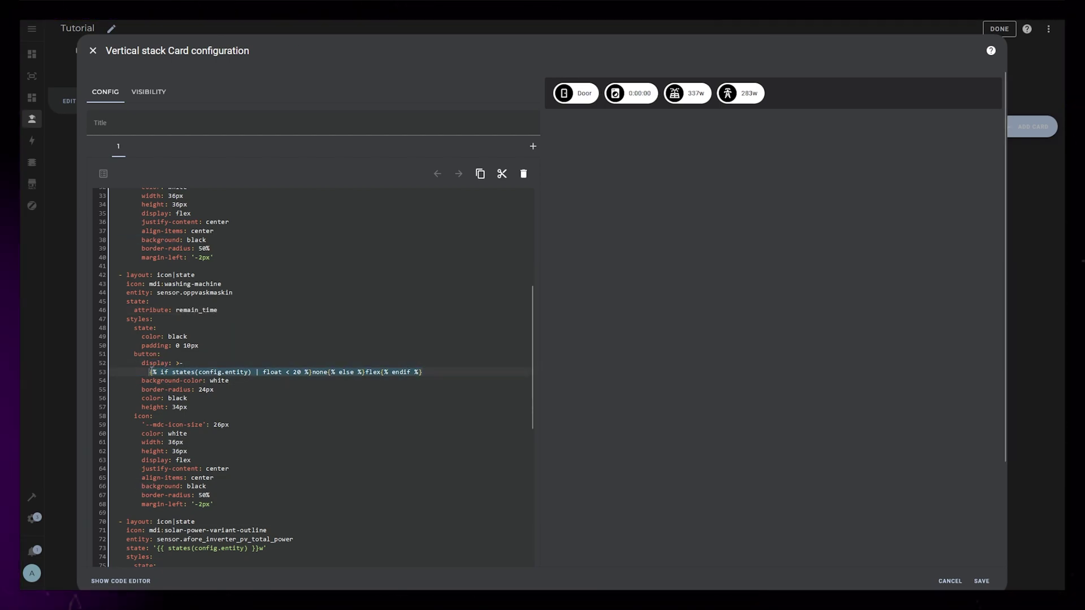
pyautogui.write('{{  ')
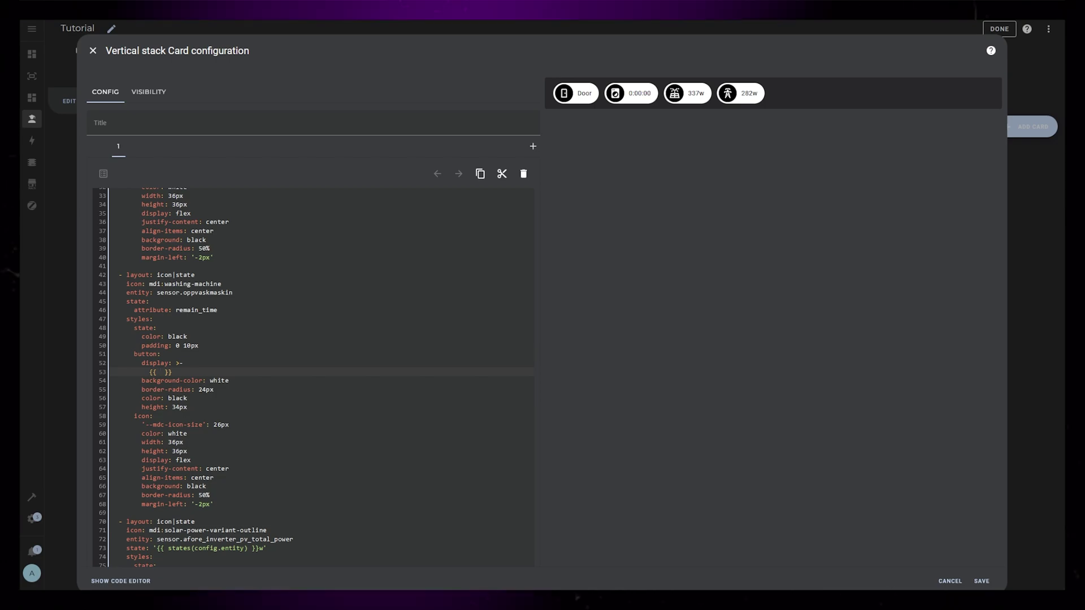
pyautogui.write("''flex''")
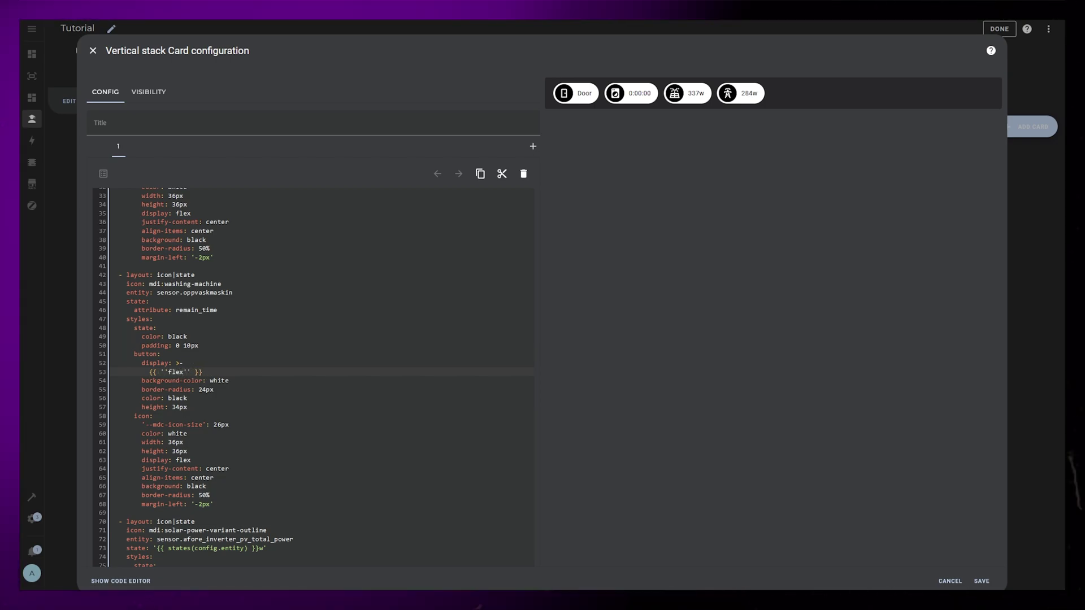
pyautogui.write(' if is_state')
pyautogui.write("(config.entity, ''")
pyautogui.write("on'') else ''none'")
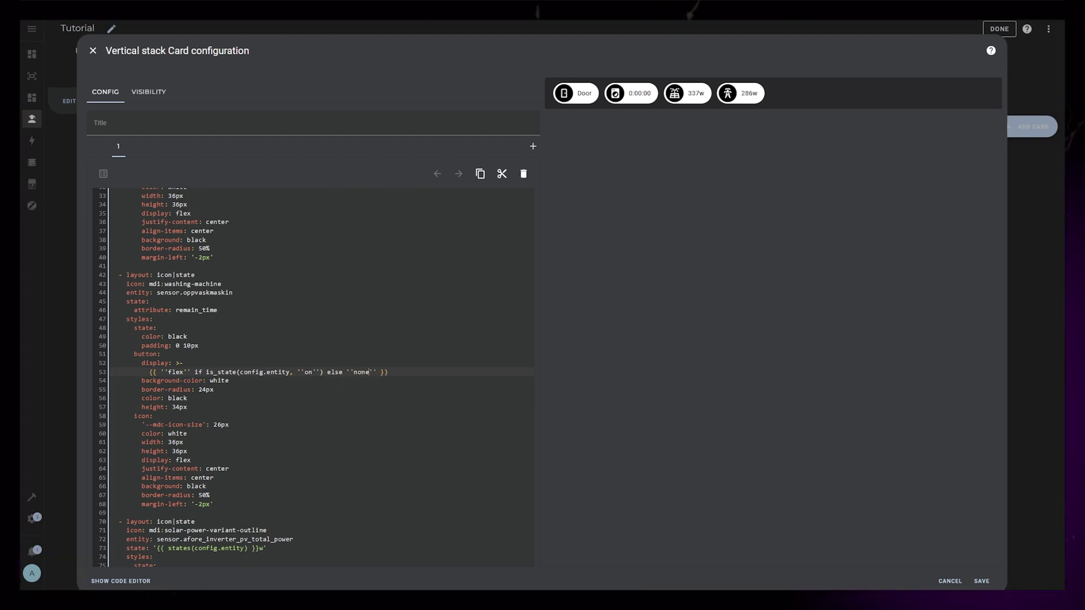
pyautogui.click(170, 364)
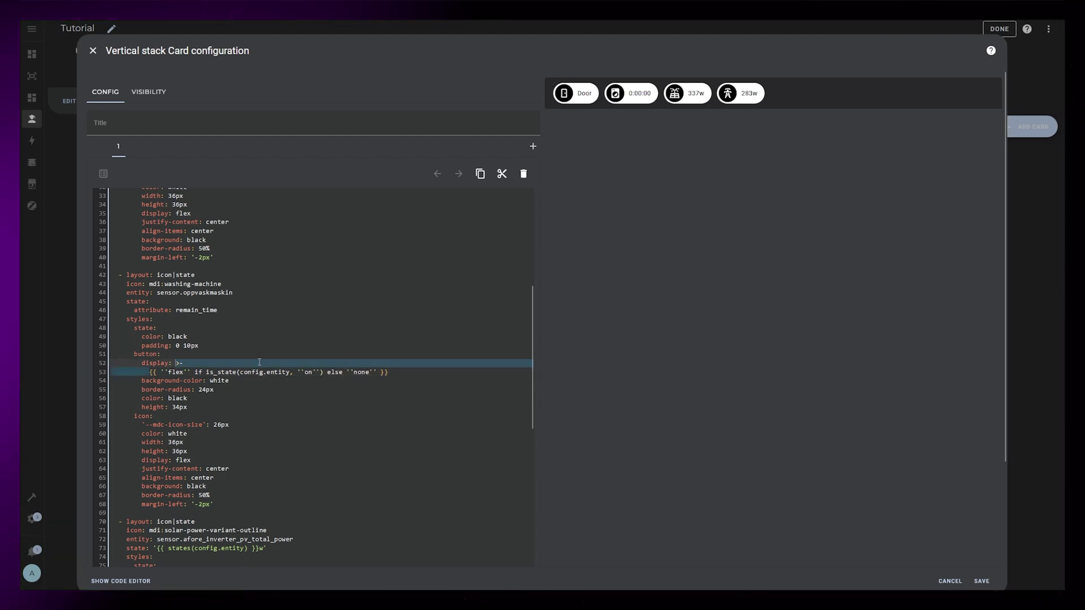
pyautogui.write("'{{ ''flex'' if is_state(config.entity, ''on'') else ''none'' }}'")
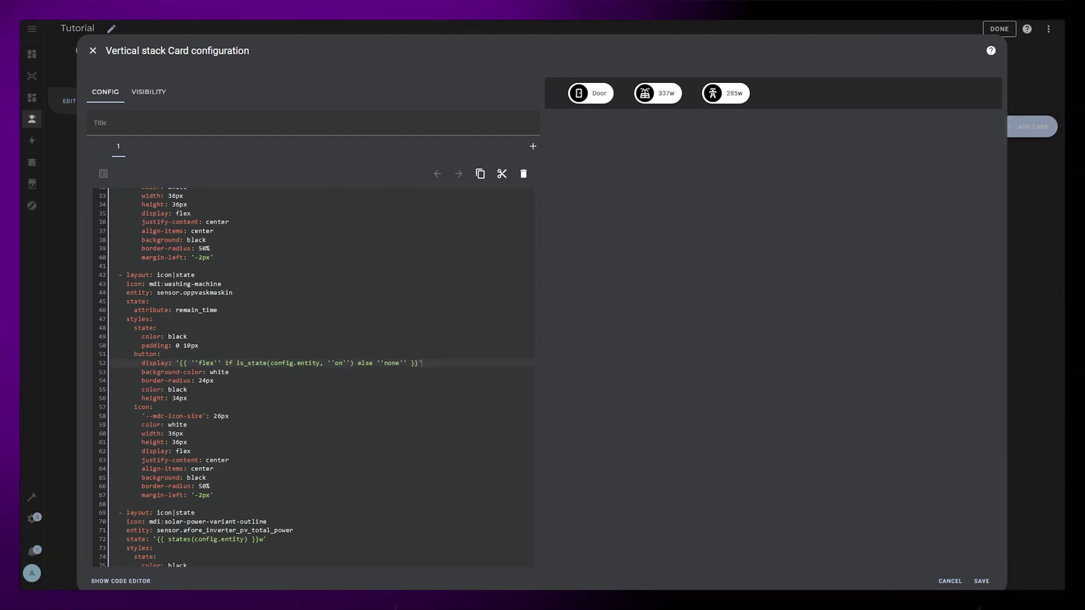
# - Change the else value in the washing machine button's display template to flex
pyautogui.doubleClick(386, 363)
pyautogui.write('flex')
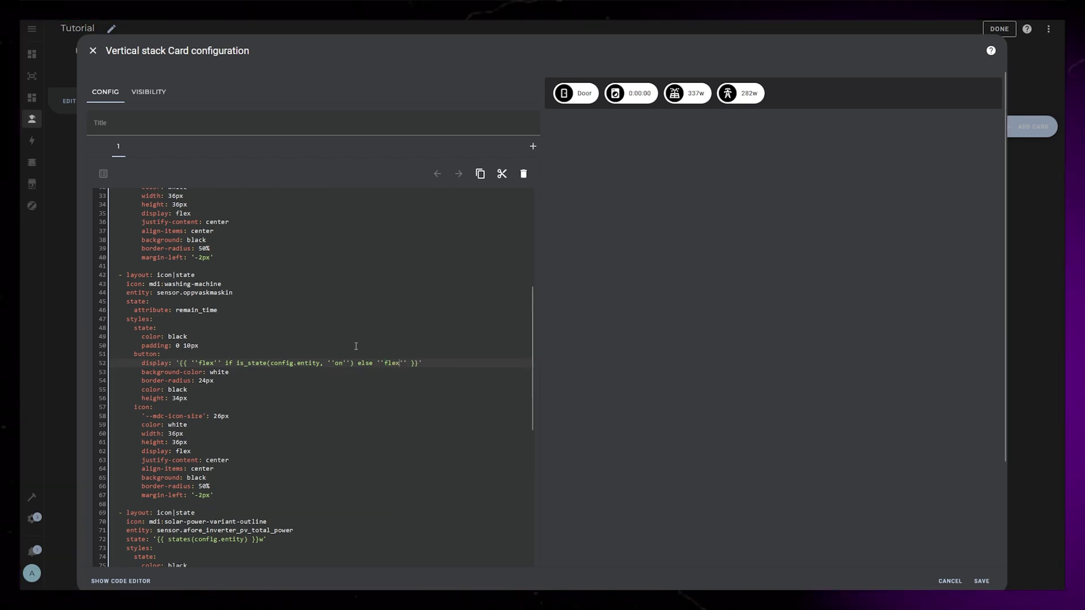
# - Add margin-right: 100px to the Door button's button styles
pyautogui.scroll(5, 199, 389)
pyautogui.write('gin-right: 50px')
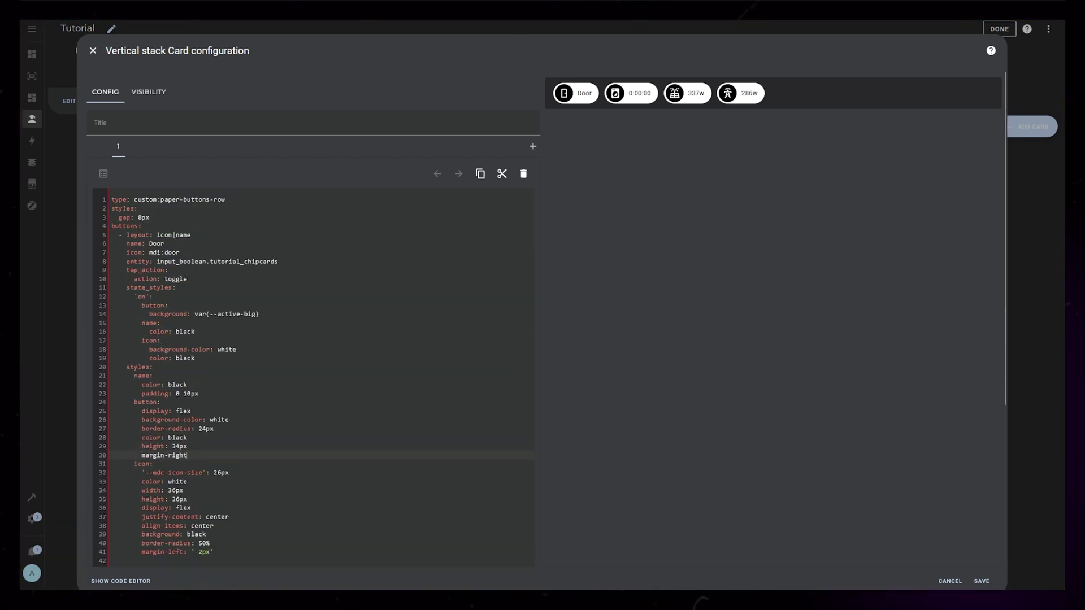
pyautogui.press('BackSpace')
pyautogui.write('200px')
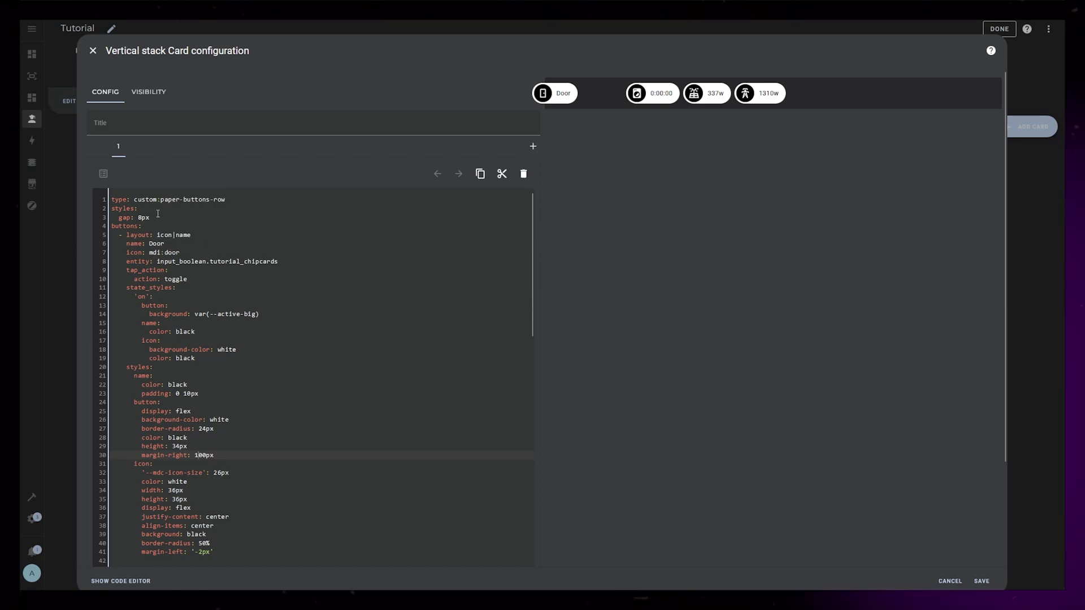
# - Add overflow-x: scroll to the row's styles below the gap and scroll the previewed buttons sideways
pyautogui.press('Return')
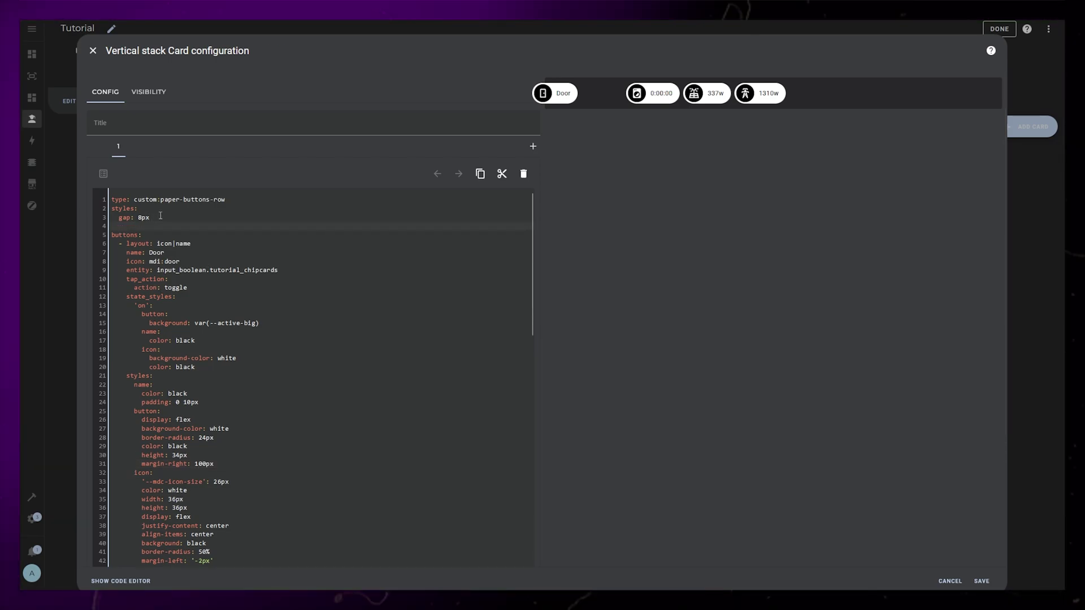
pyautogui.write('overflow-x')
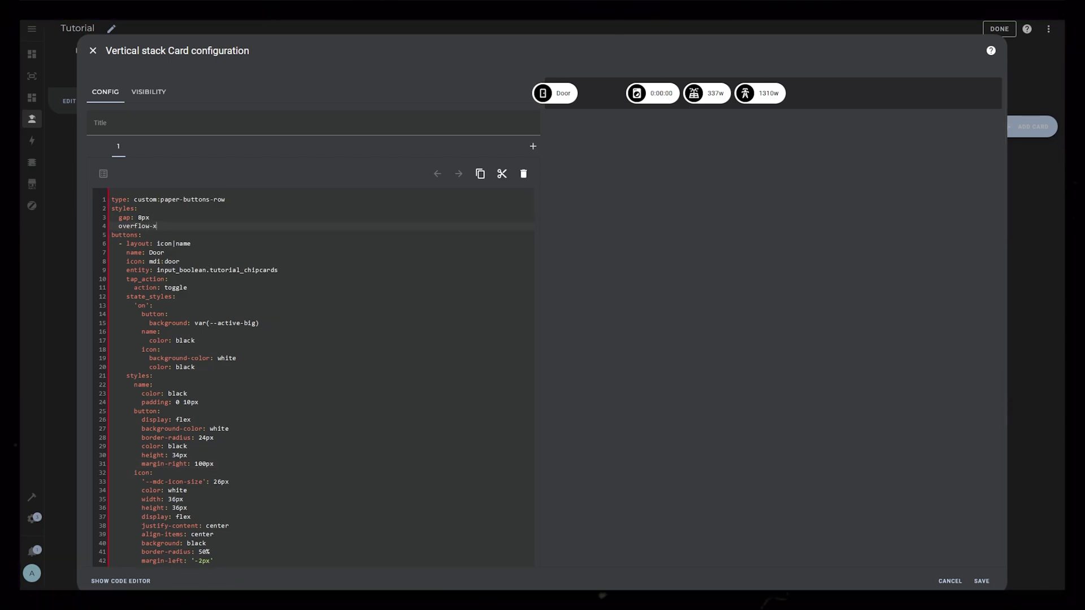
pyautogui.write(': scroll')
pyautogui.moveTo(691, 101); pyautogui.dragTo(712, 104)
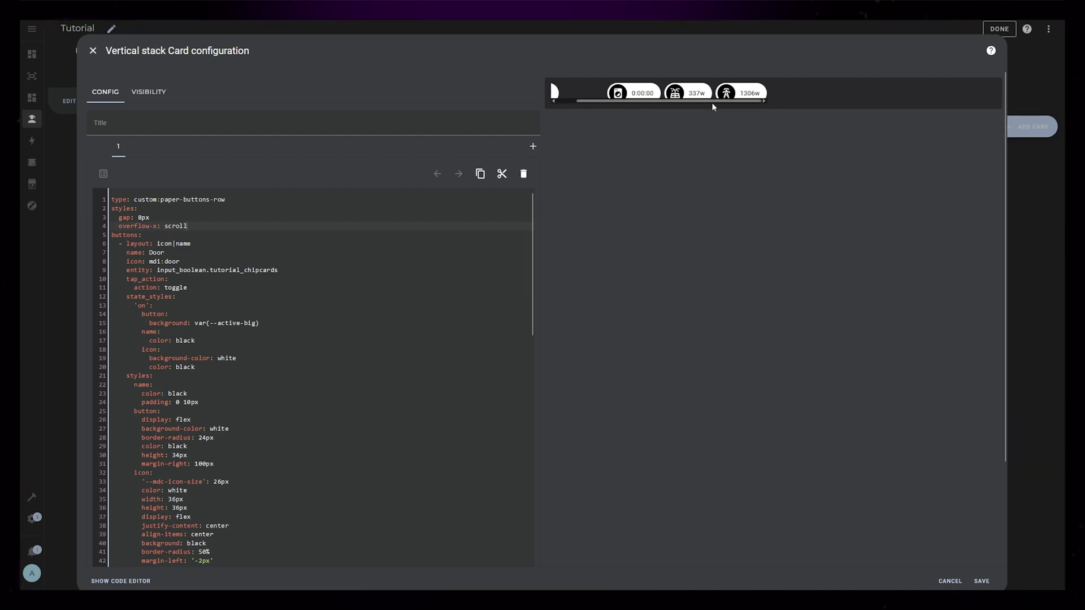